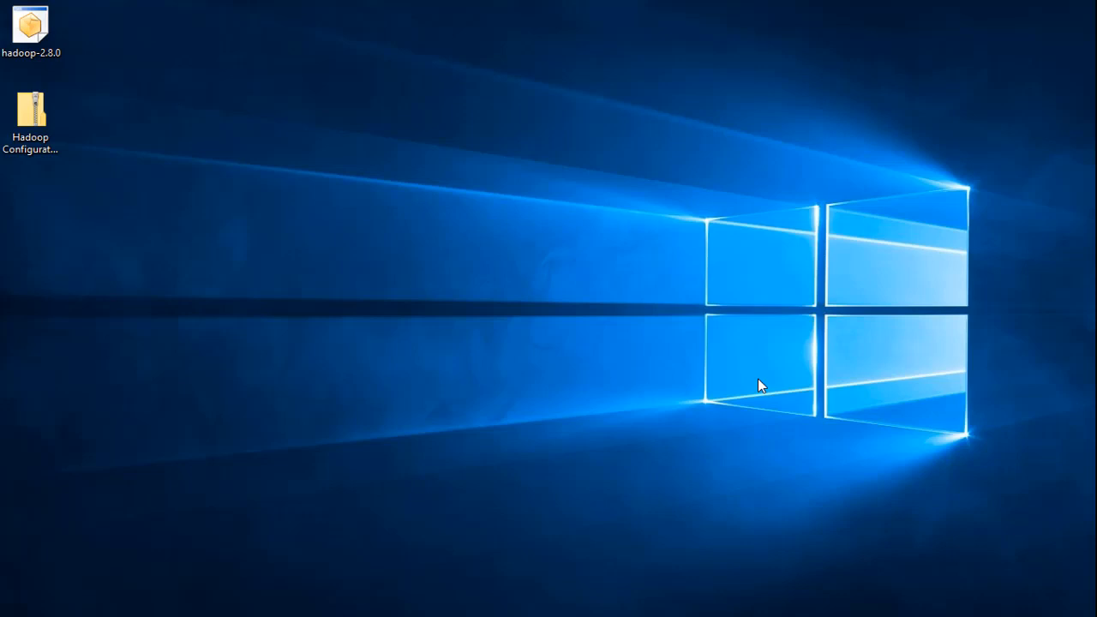
- Check the installed Java compiler version with javac -version in Command Prompt, and exit the prompt
{"action": "key", "text": "super"}
{"action": "type", "text": "cmd"}
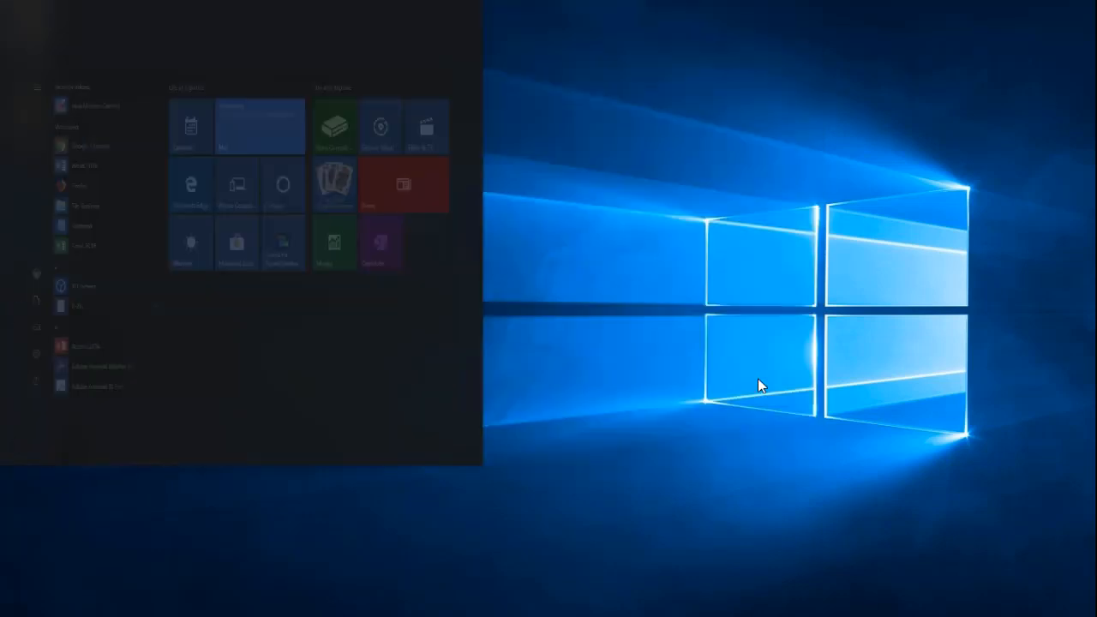
{"action": "key", "text": "Return"}
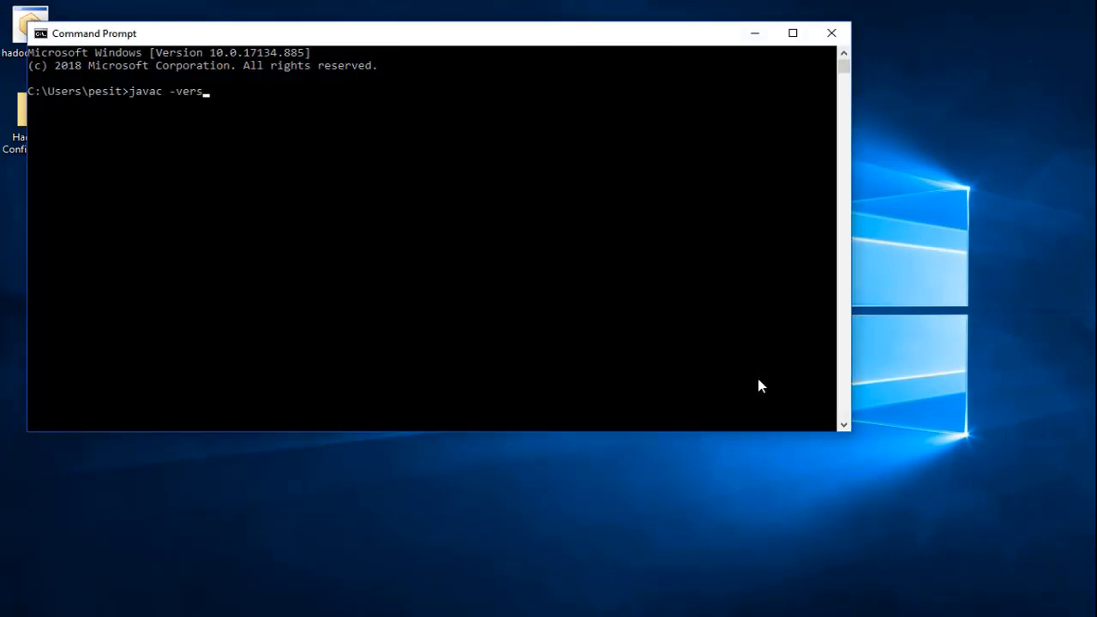
{"action": "key", "text": "Return"}
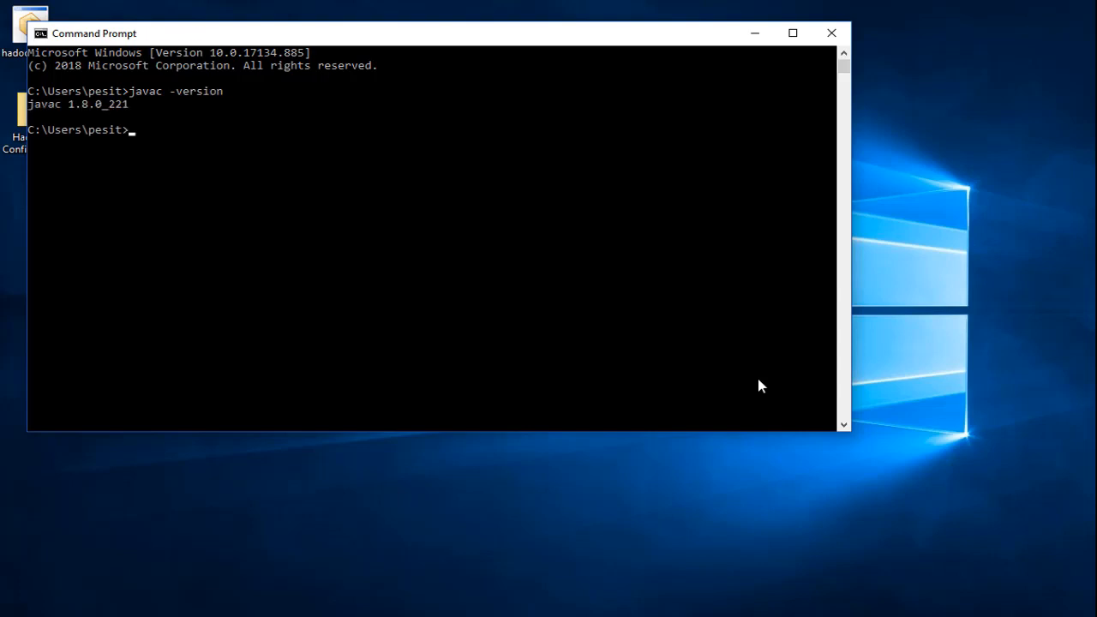
{"action": "type", "text": "exit"}
{"action": "key", "text": "Return"}
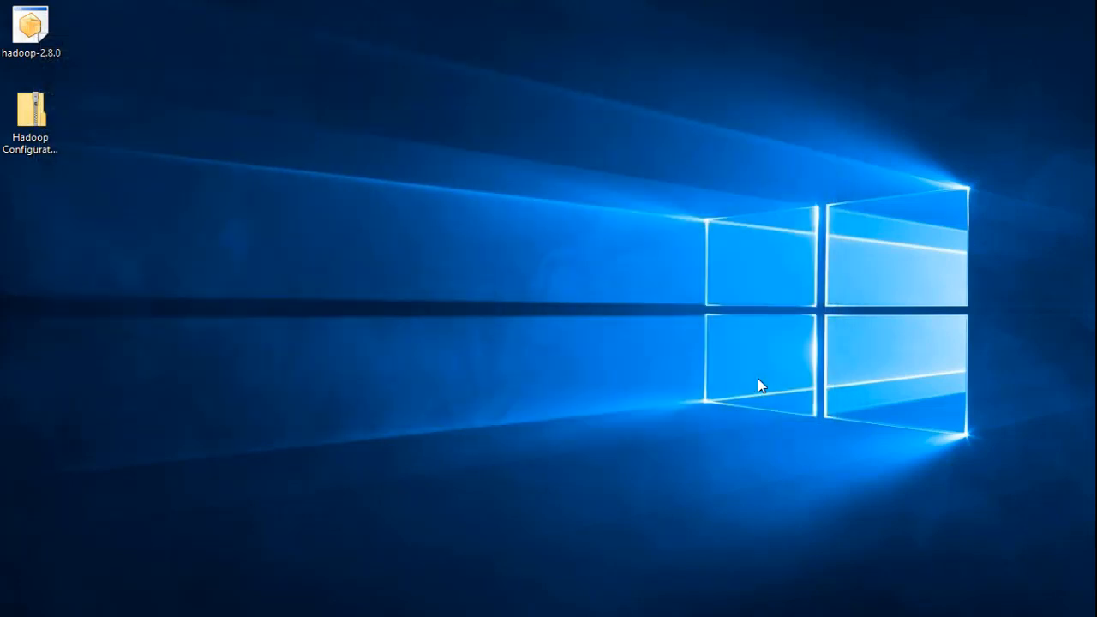
- Extract the hadoop-2.8.0 archive to C:\Users\pesit\Desktop\hadoop-2.8.0 and copy its inner hadoop-2.8.0 folder to the root of the C: drive
{"action": "double_click", "coordinate": [34, 34]}
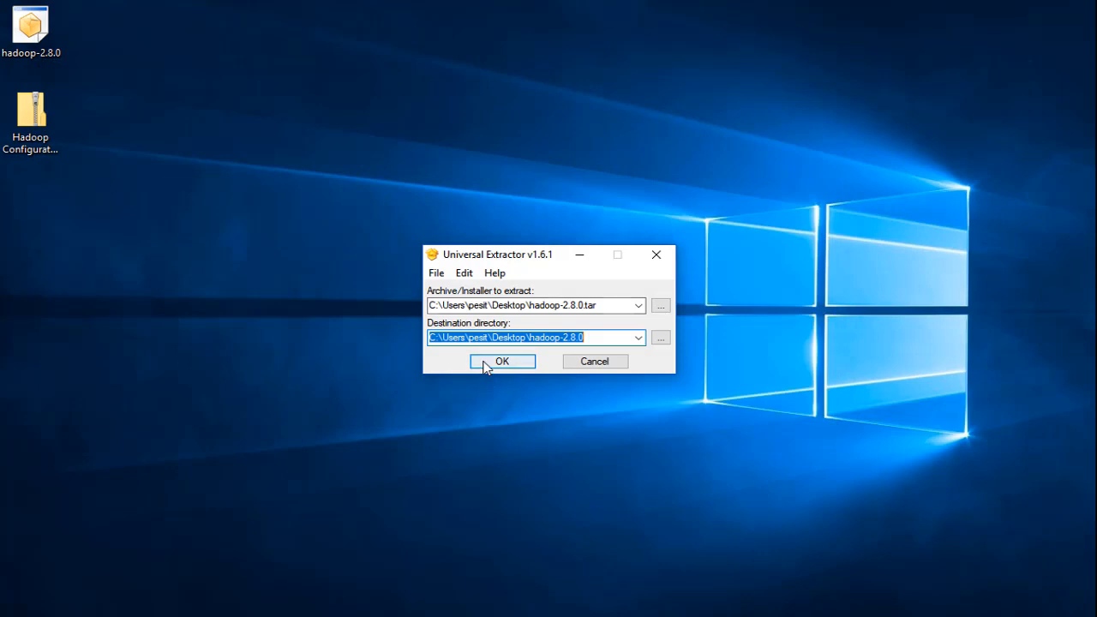
{"action": "left_click", "coordinate": [485, 365]}
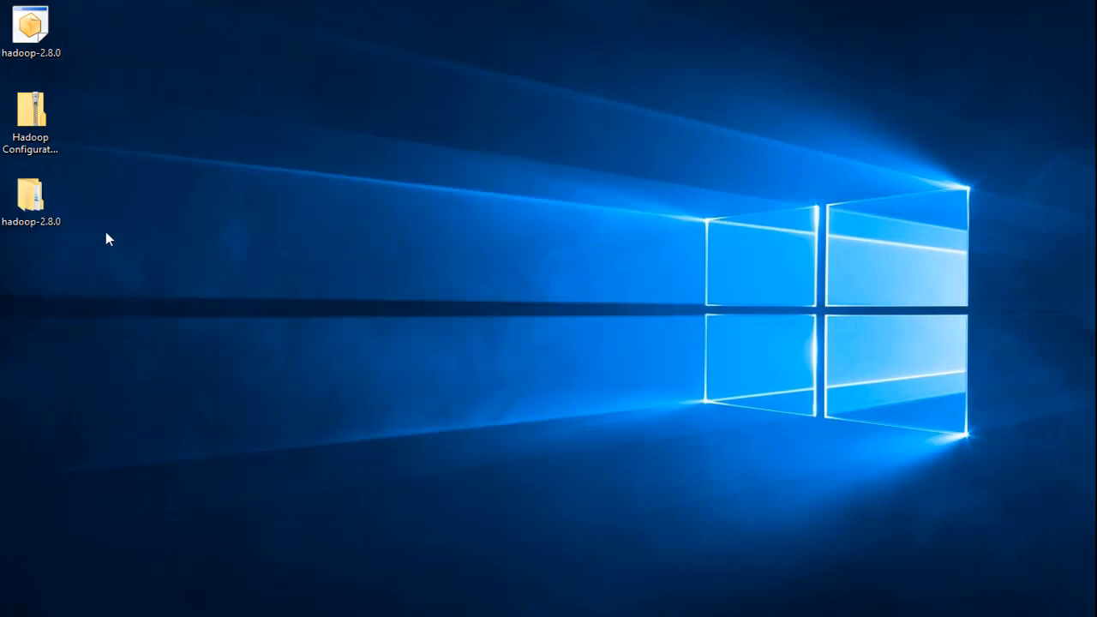
{"action": "double_click", "coordinate": [33, 201]}
{"action": "left_click", "coordinate": [179, 177]}
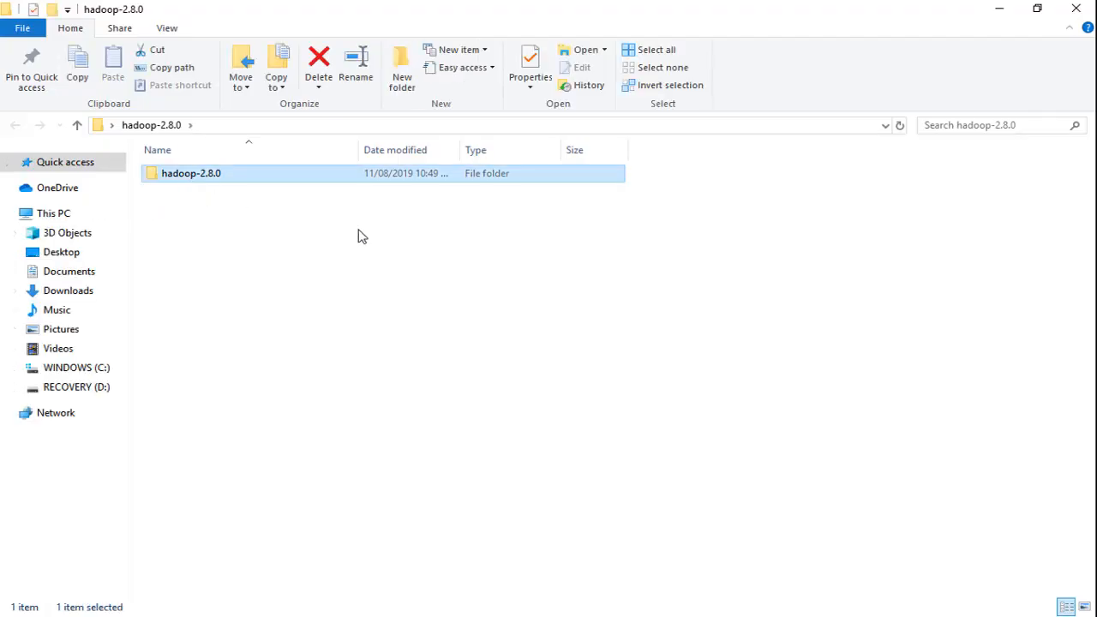
{"action": "left_click", "coordinate": [103, 368]}
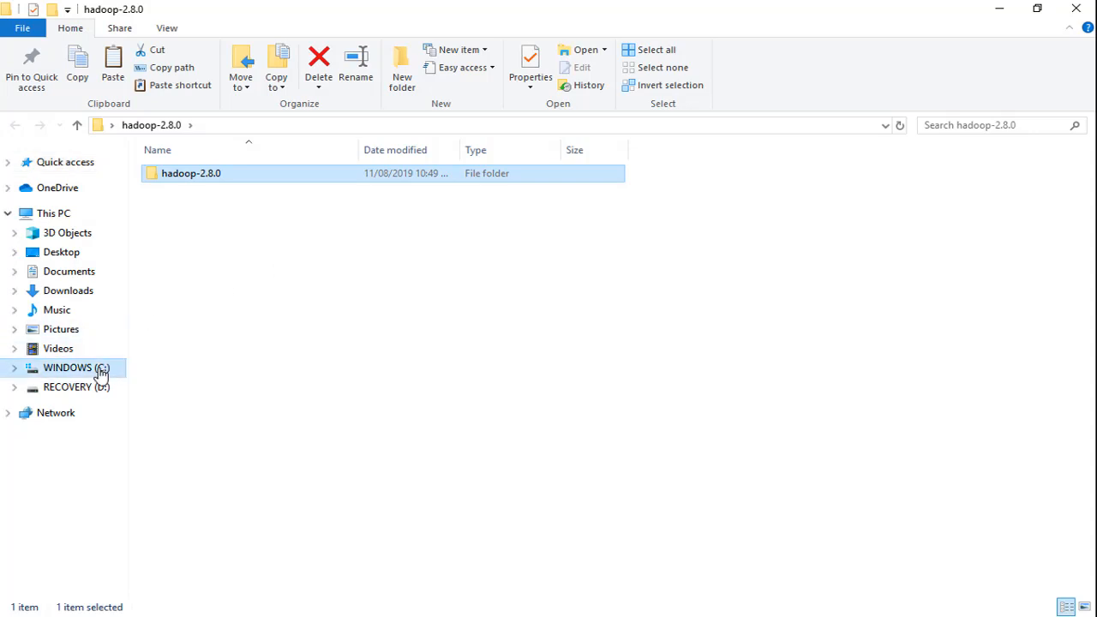
{"action": "right_click", "coordinate": [559, 533]}
{"action": "left_click", "coordinate": [656, 385]}
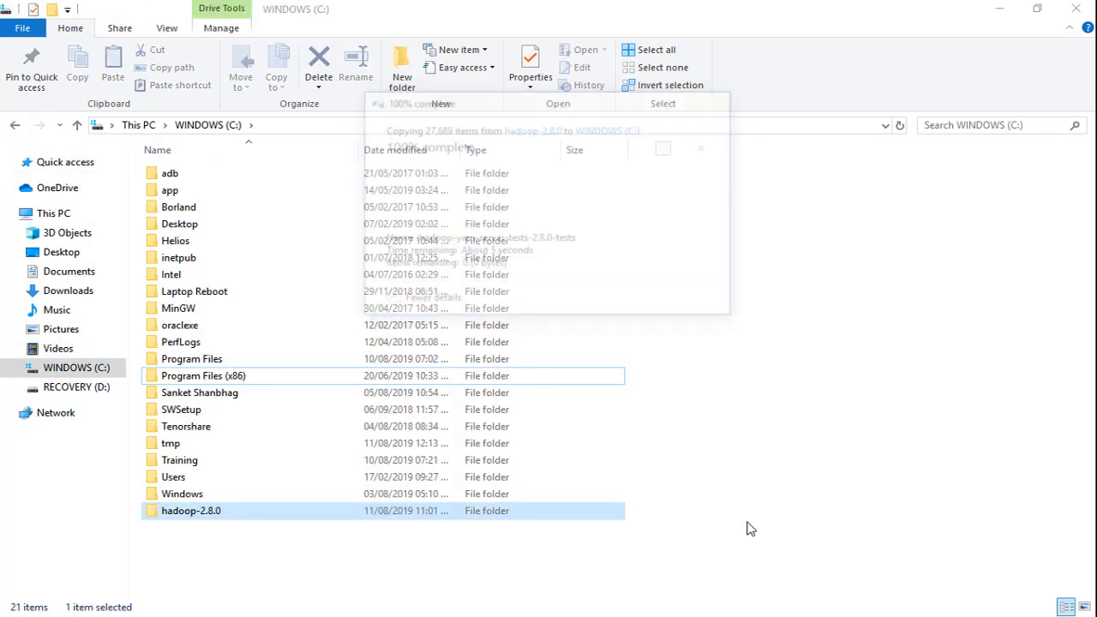
- Create a user environment variable HADOOP_HOME pointing to Hadoop's bin folder, C:\hadoop-2.8.0\bin
{"action": "double_click", "coordinate": [205, 512]}
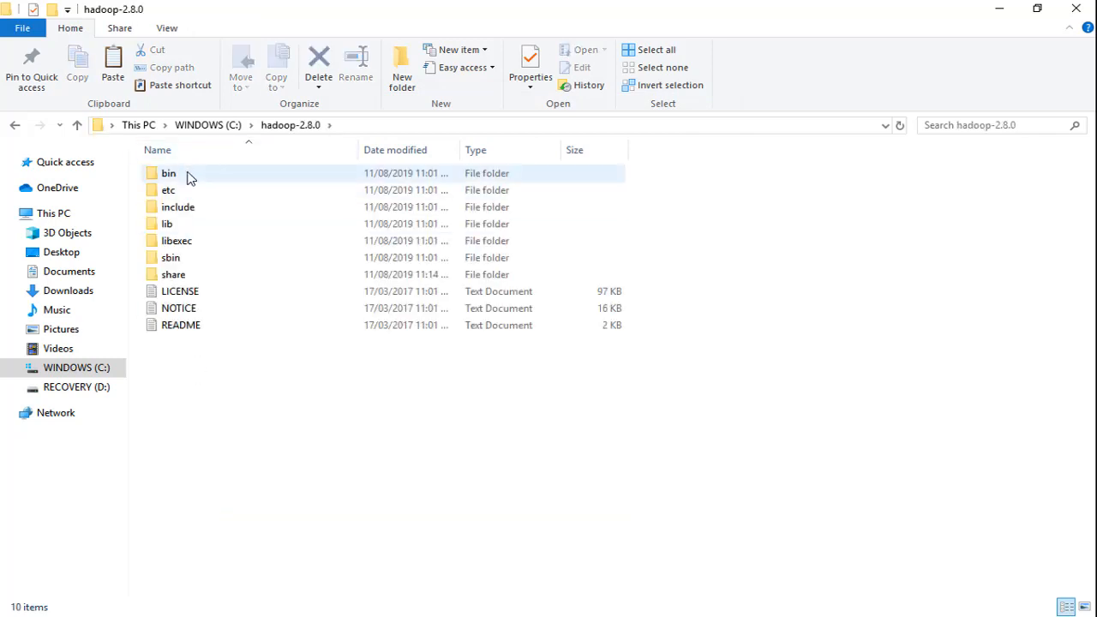
{"action": "double_click", "coordinate": [189, 176]}
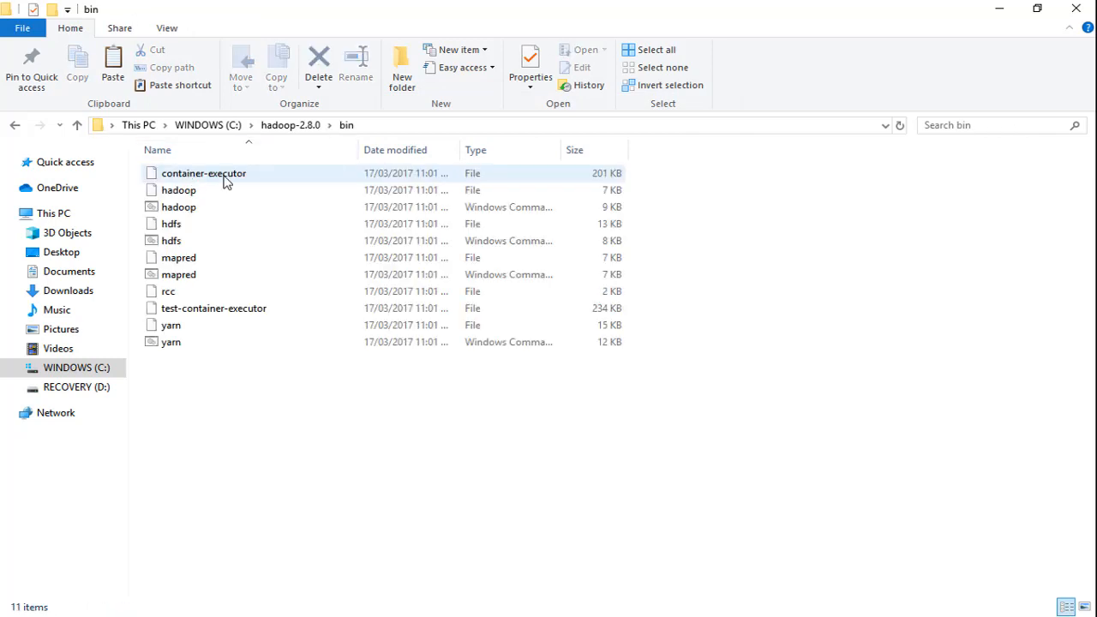
{"action": "key", "text": "super"}
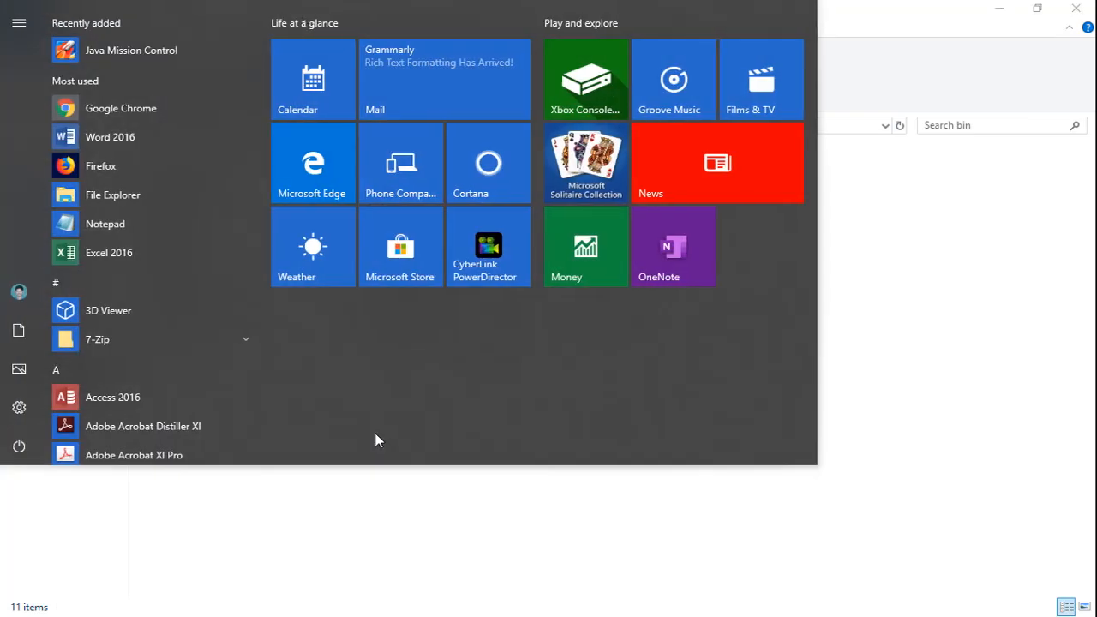
{"action": "type", "text": "var"}
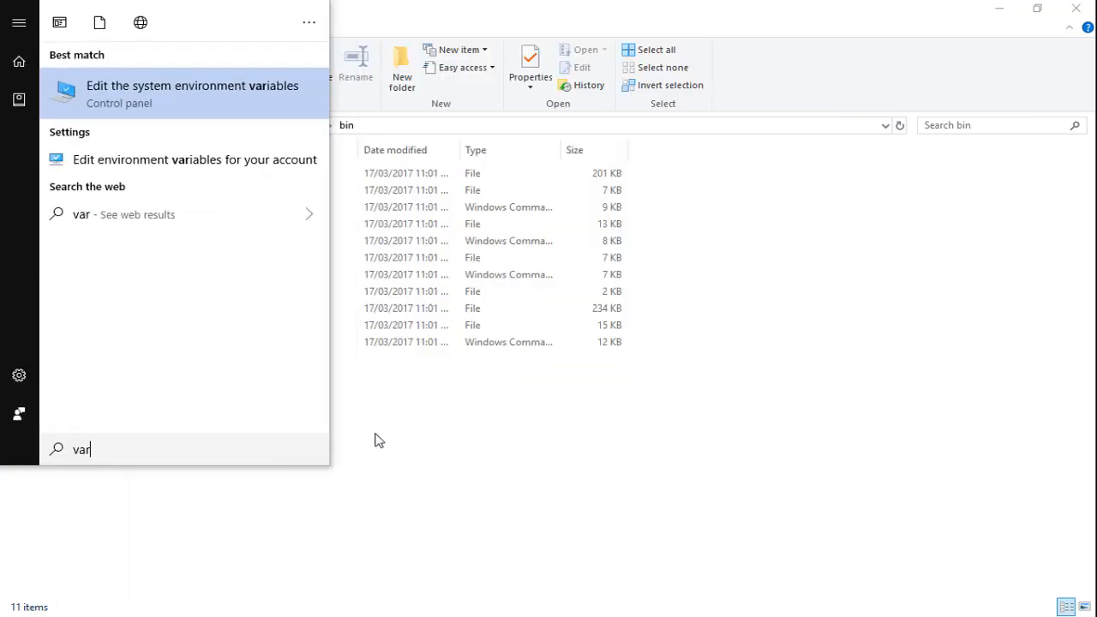
{"action": "key", "text": "Return"}
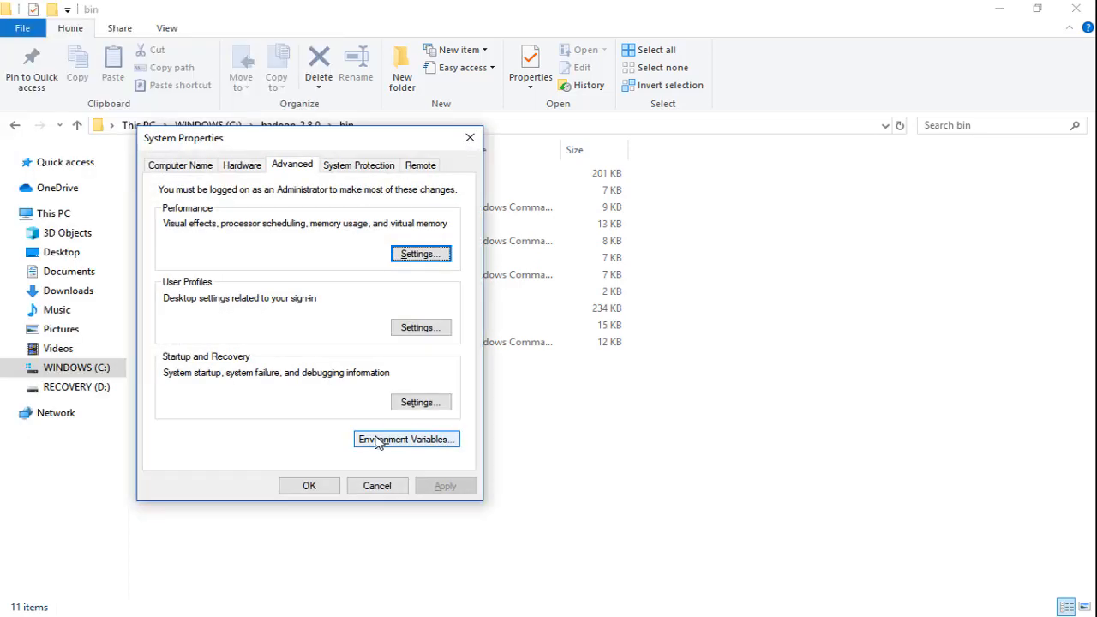
{"action": "left_click", "coordinate": [375, 439]}
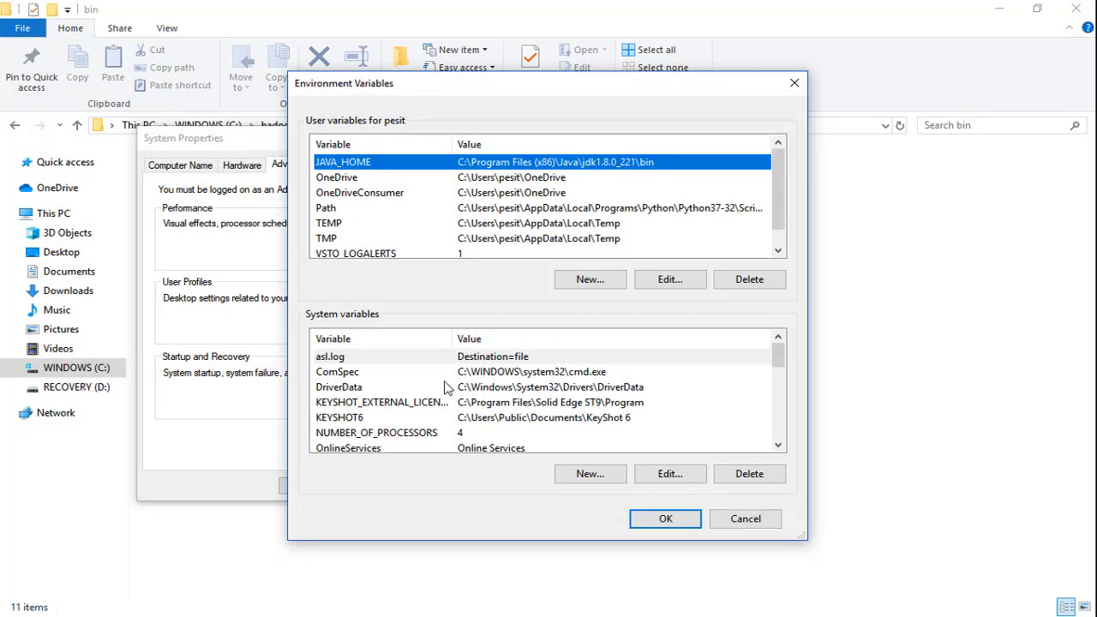
{"action": "left_click", "coordinate": [589, 281]}
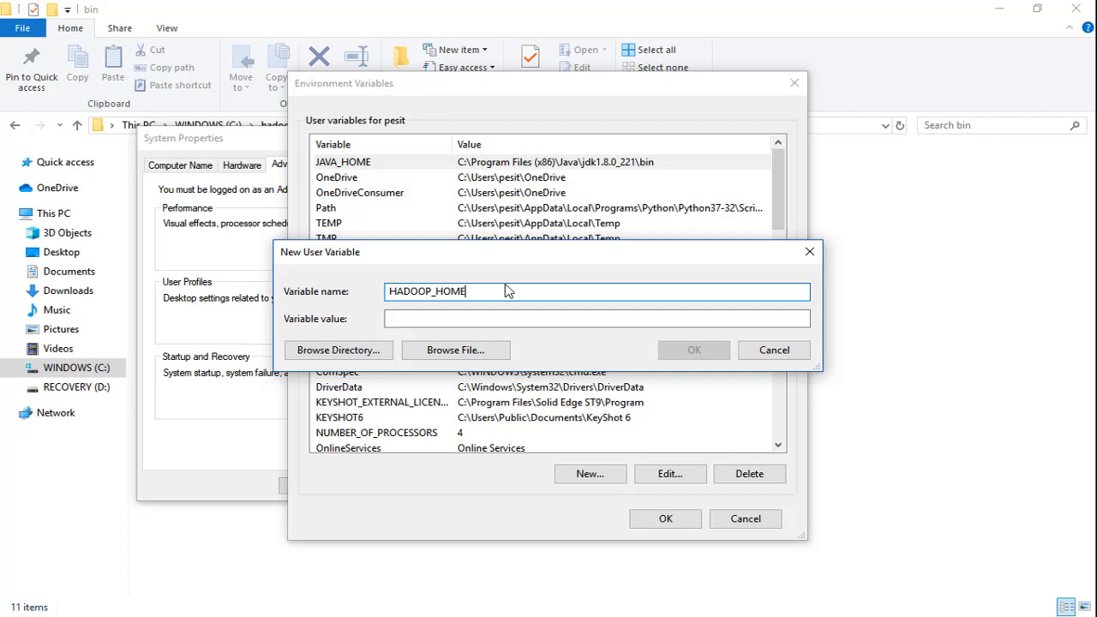
{"action": "type", "text": "C:\\hadoop-2.8.0\\bin"}
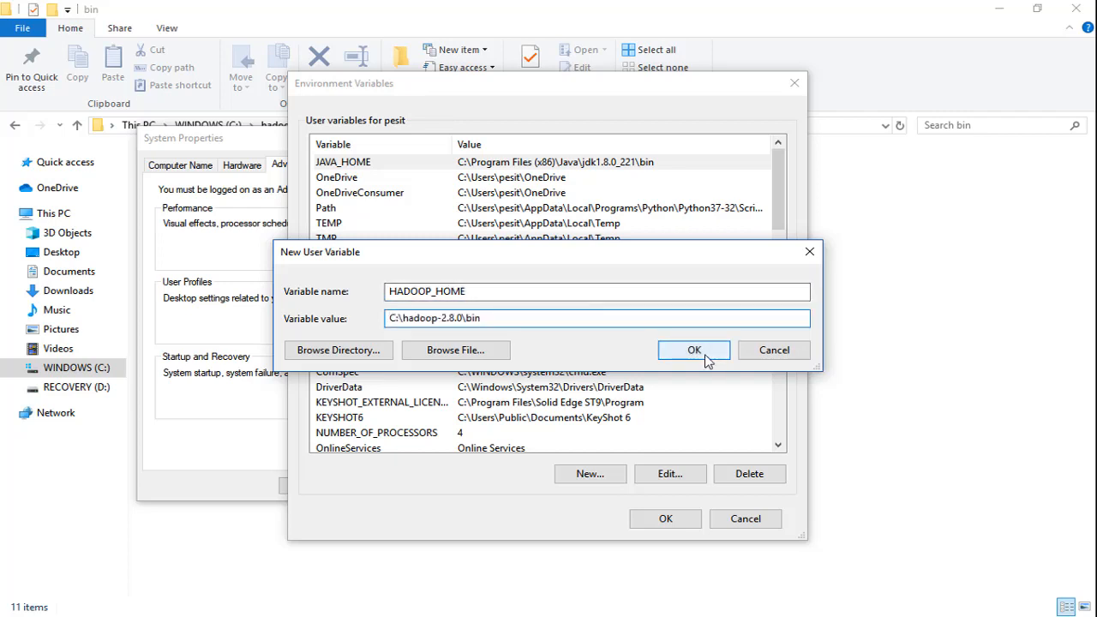
{"action": "left_click", "coordinate": [709, 358]}
- Add C:\hadoop-2.8.0\bin as a new entry to the system Path variable and apply the environment variable changes
{"action": "scroll", "coordinate": [649, 426], "scroll_direction": "down", "scroll_amount": 3}
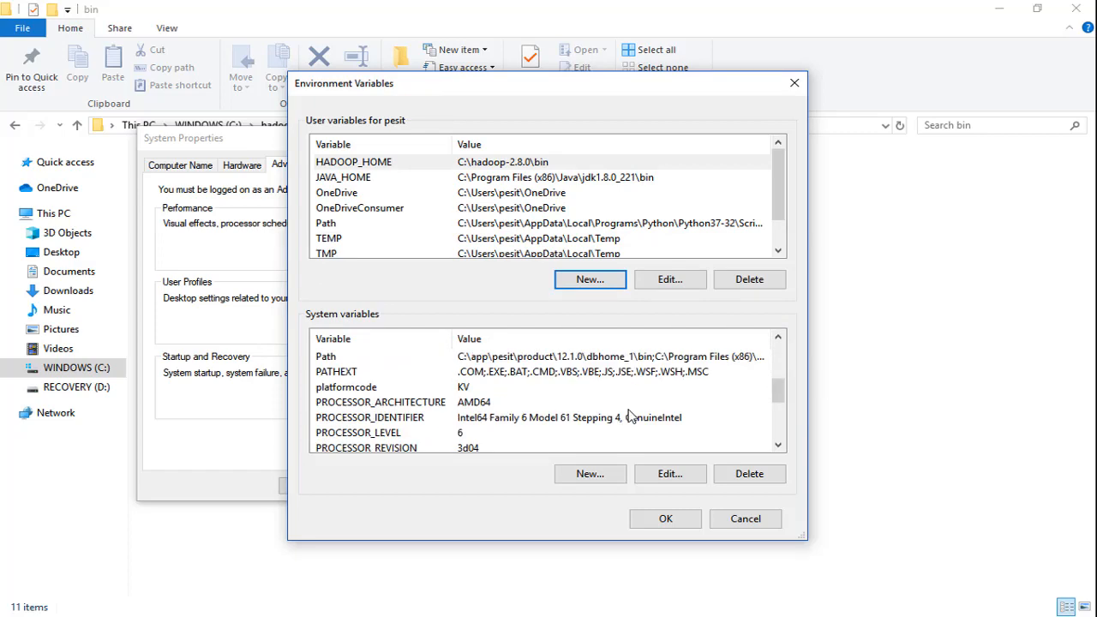
{"action": "double_click", "coordinate": [546, 358]}
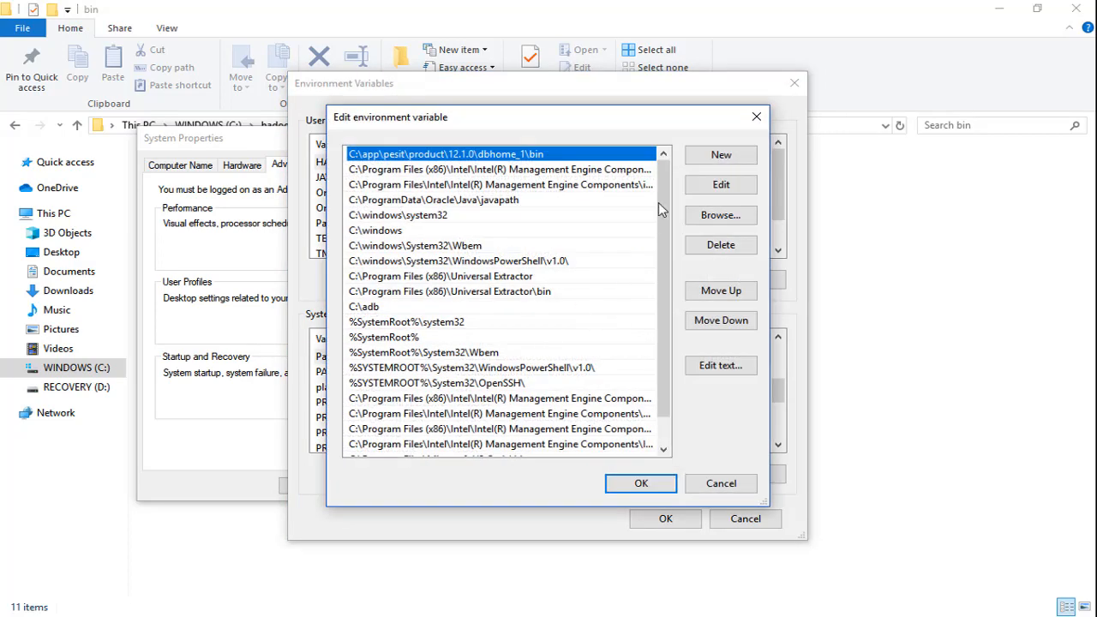
{"action": "left_click", "coordinate": [724, 161]}
{"action": "type", "text": "C:\\hadoop-2.8.0\\bin"}
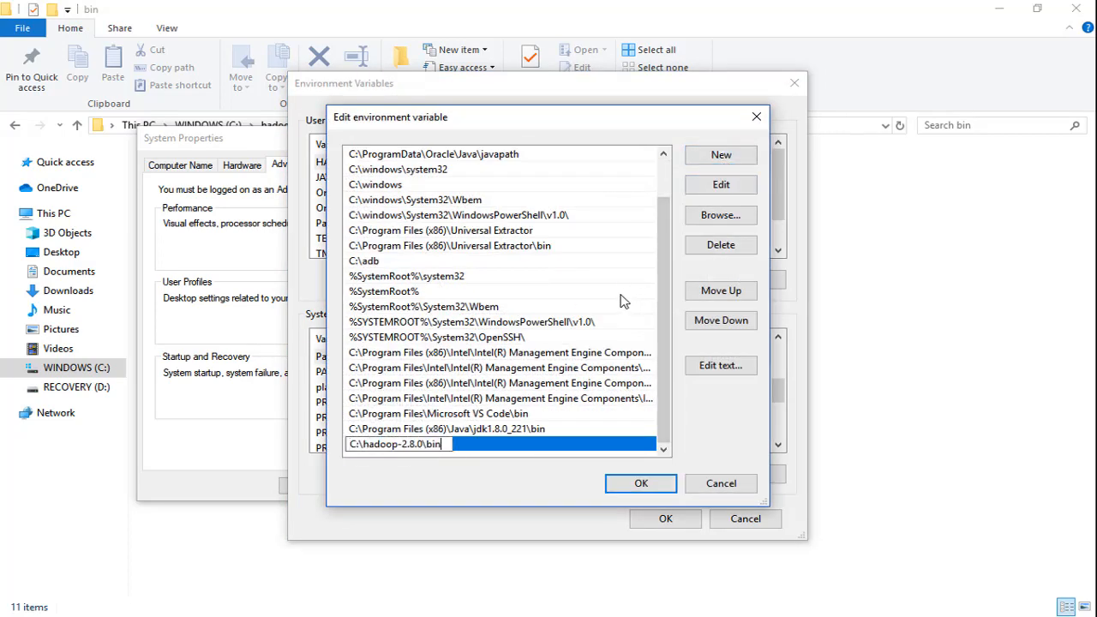
{"action": "left_click", "coordinate": [634, 484]}
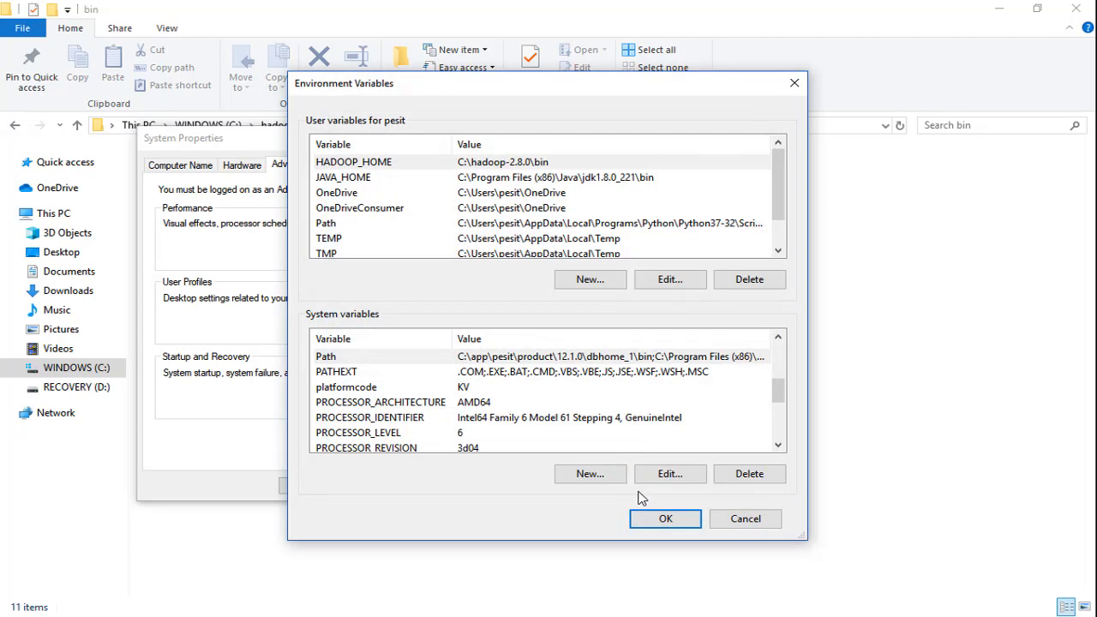
{"action": "left_click", "coordinate": [644, 521]}
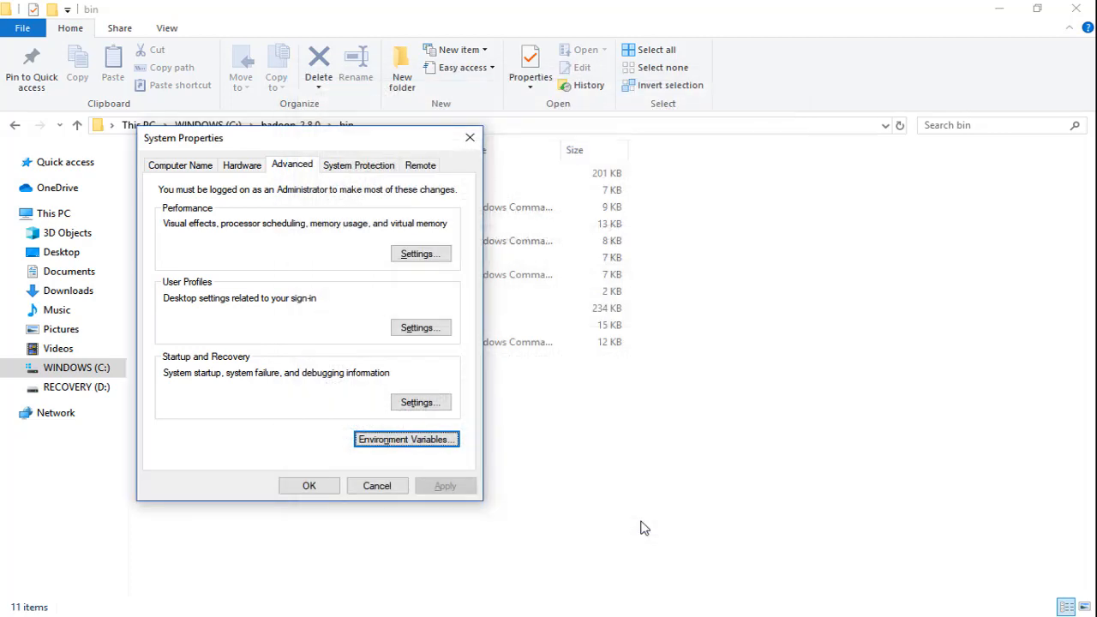
{"action": "left_click", "coordinate": [310, 486]}
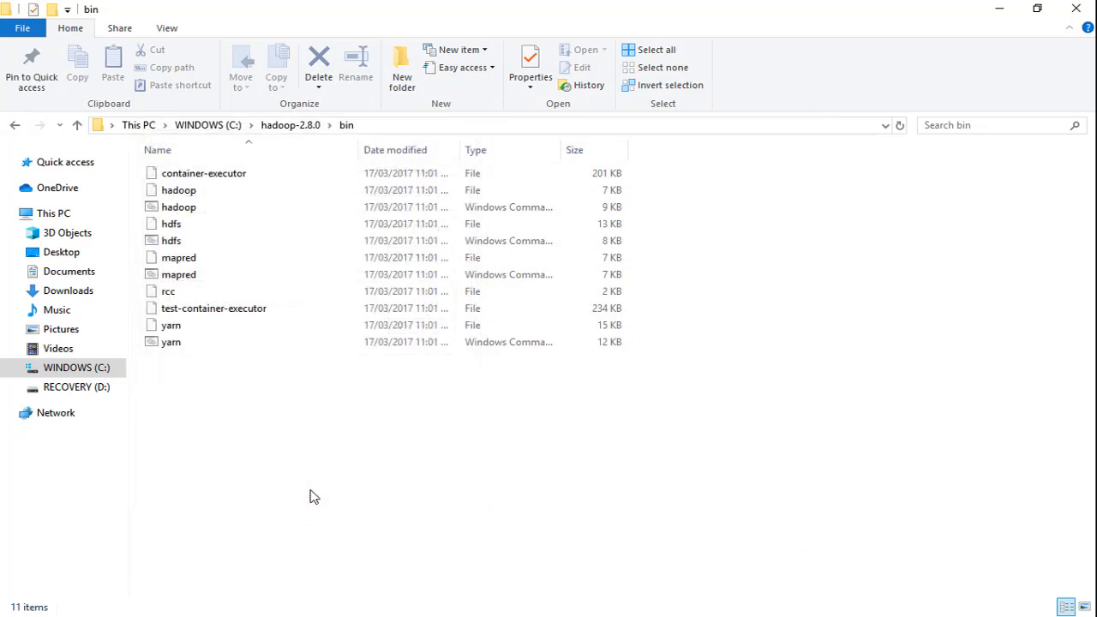
- Edit core-site in C:\hadoop-2.8.0\etc\hadoop with Notepad, replacing the configuration block with fs.defaultFS set to hdfs://localhost:9000, and save it
{"action": "left_click", "coordinate": [281, 127]}
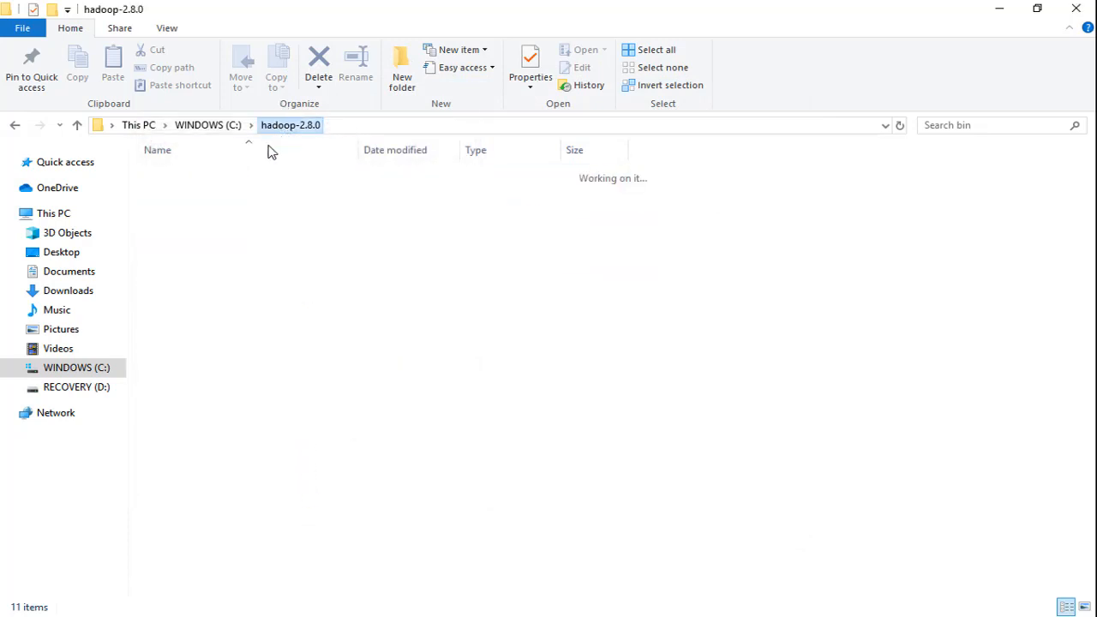
{"action": "double_click", "coordinate": [213, 192]}
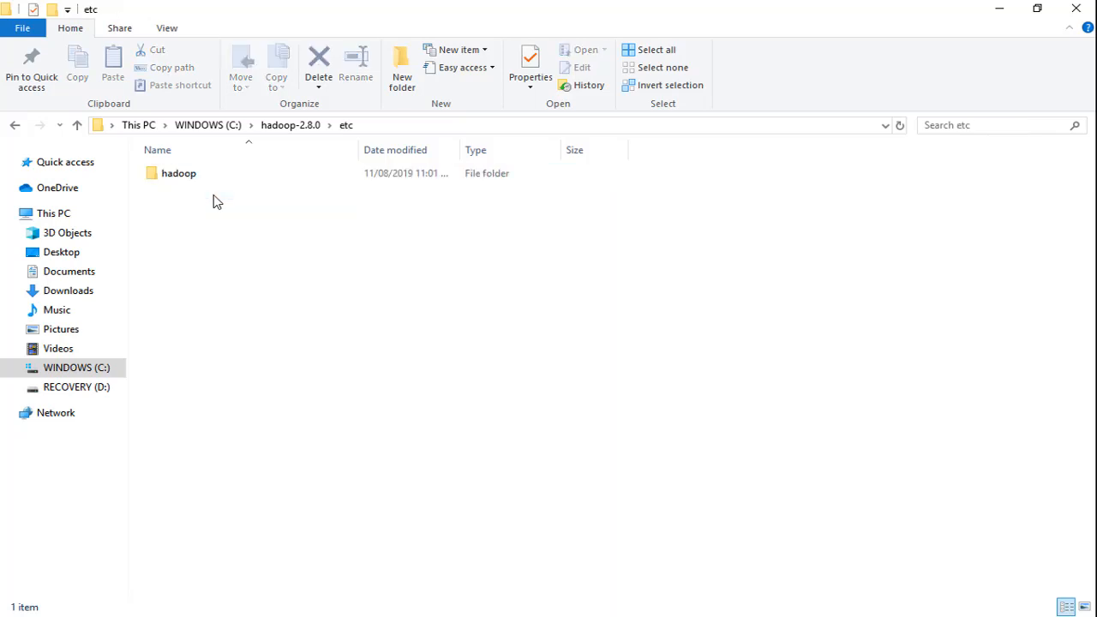
{"action": "double_click", "coordinate": [199, 177]}
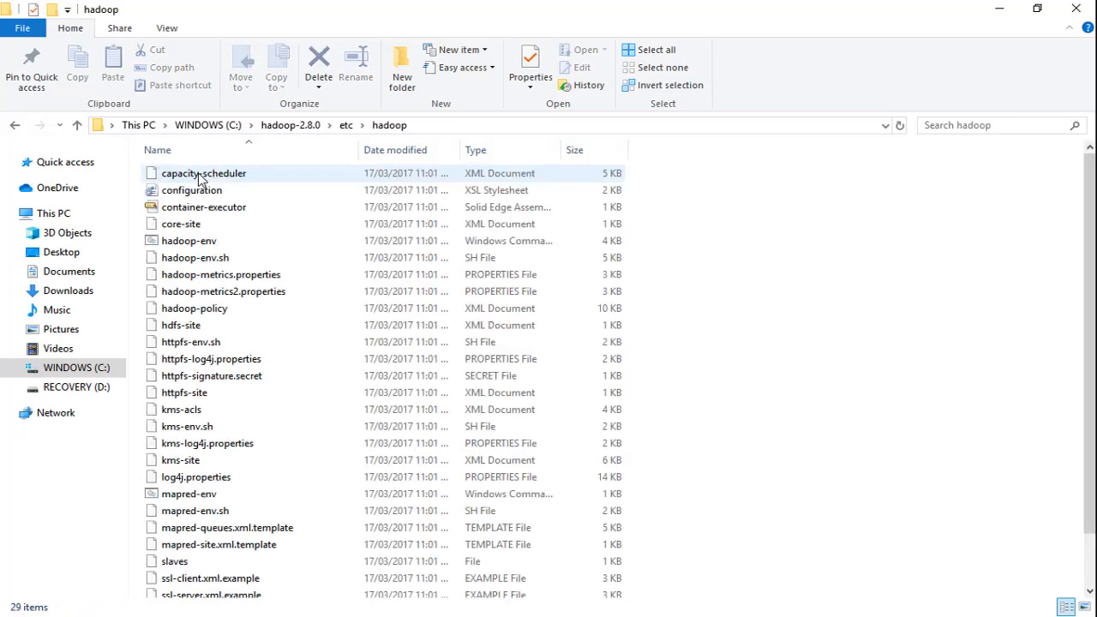
{"action": "left_click", "coordinate": [278, 226]}
{"action": "right_click", "coordinate": [278, 227]}
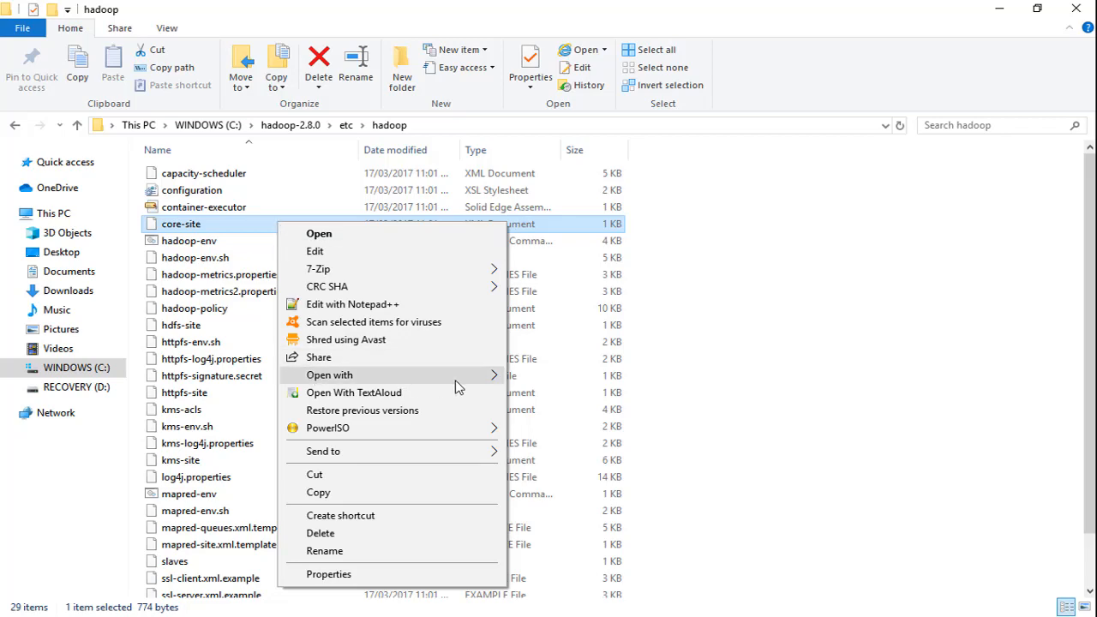
{"action": "mouse_move", "coordinate": [457, 380]}
{"action": "left_click", "coordinate": [541, 410]}
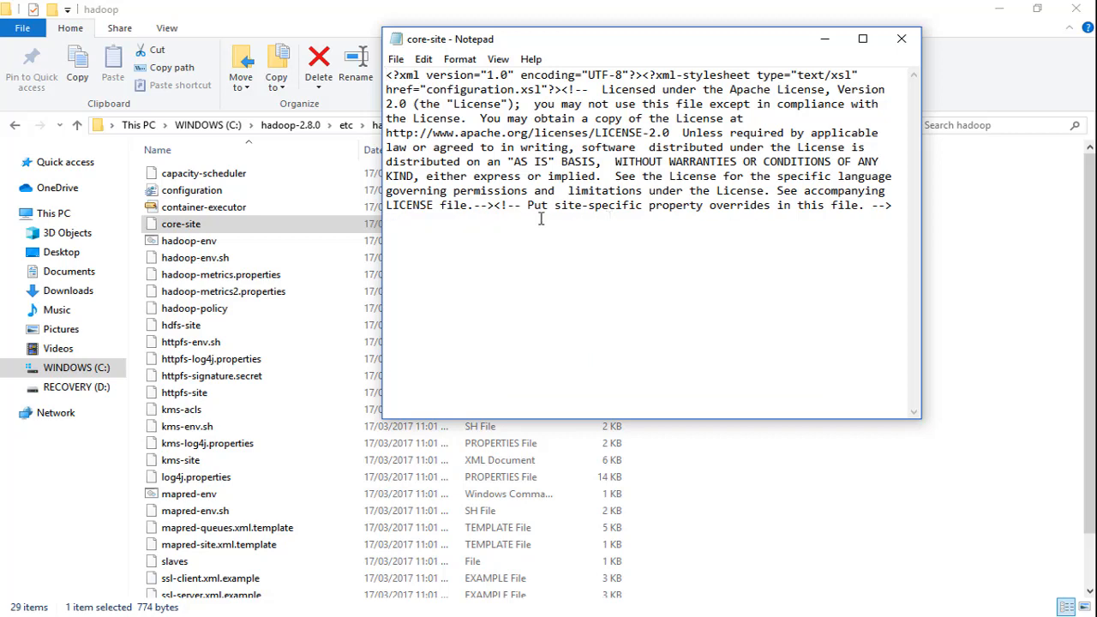
{"action": "left_click_drag", "start_coordinate": [610, 219], "coordinate": [367, 217]}
{"action": "type", "text": "<configuration>    <property>        <name>fs.defaultFS</name>        <value>hdfs://localhost:9000</value>    </property> </configuration>"}
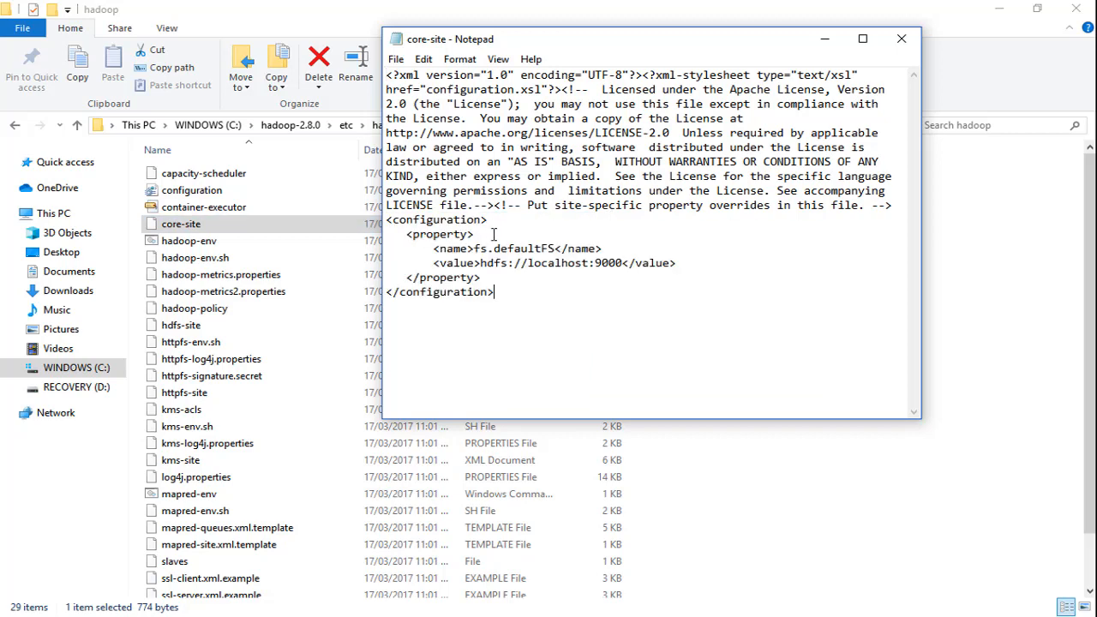
{"action": "left_click", "coordinate": [902, 39]}
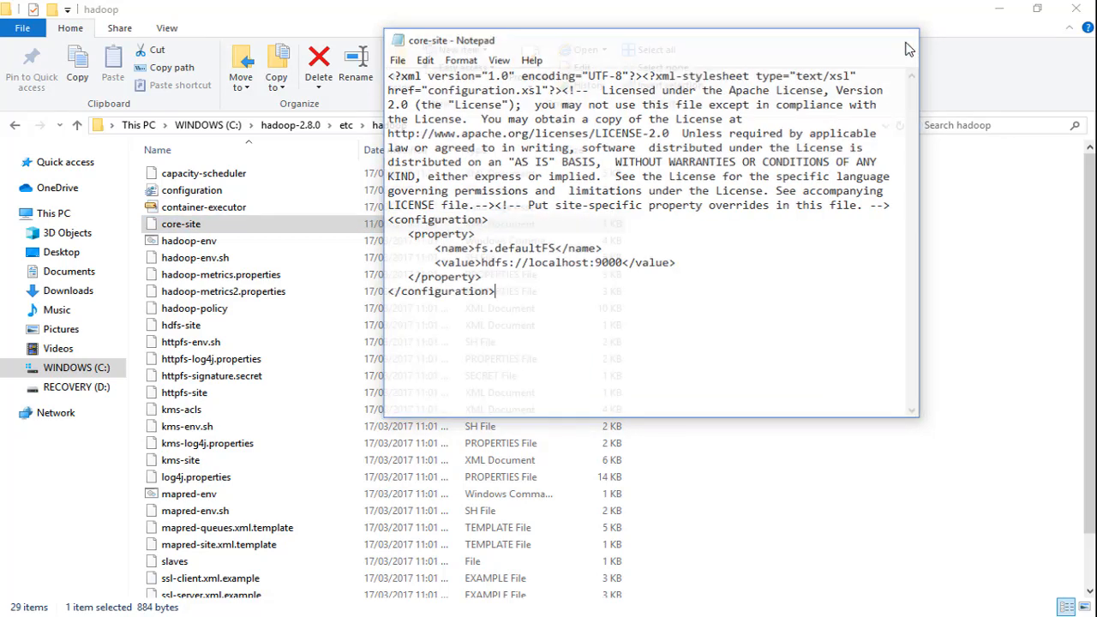
- Rename mapred-site.xml.template in the etc\hadoop folder as mapred-site.xml, accepting the changed file extension
{"action": "left_click", "coordinate": [221, 546]}
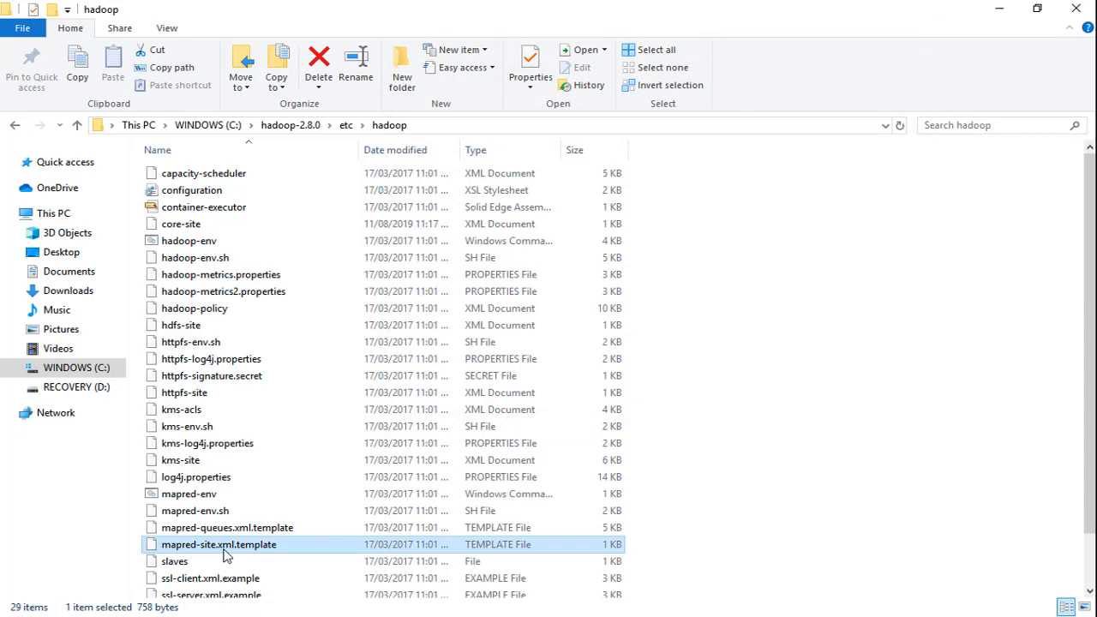
{"action": "left_click", "coordinate": [226, 555]}
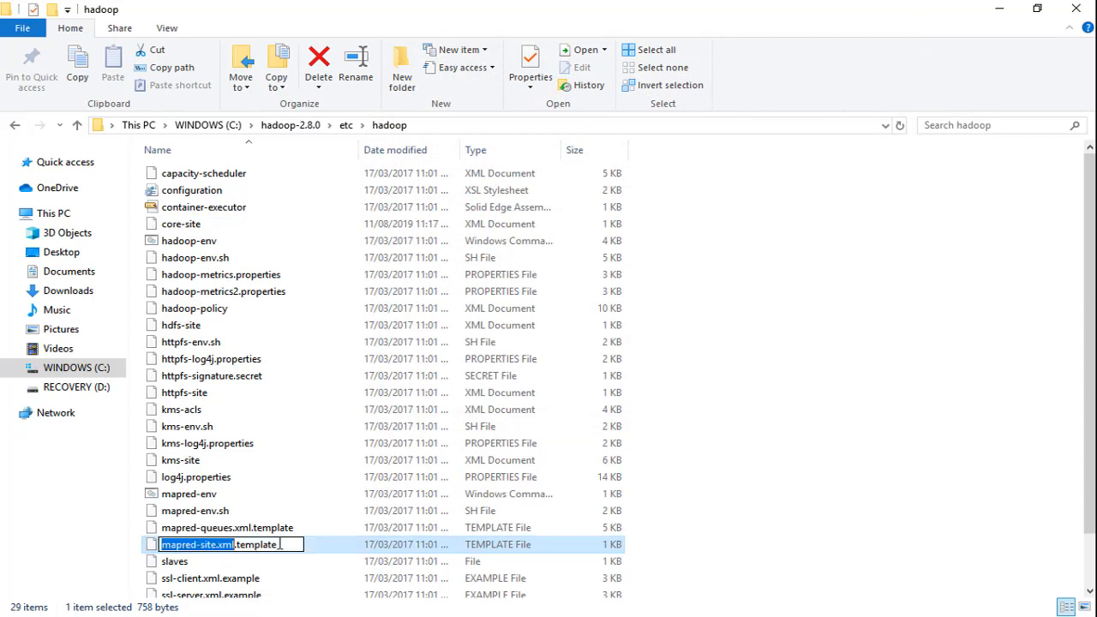
{"action": "left_click", "coordinate": [281, 544]}
{"action": "key", "text": "BackSpace"}
{"action": "key", "text": "BackSpace"}
{"action": "key", "text": "BackSpace"}
{"action": "key", "text": "BackSpace"}
{"action": "key", "text": "BackSpace"}
{"action": "key", "text": "BackSpace"}
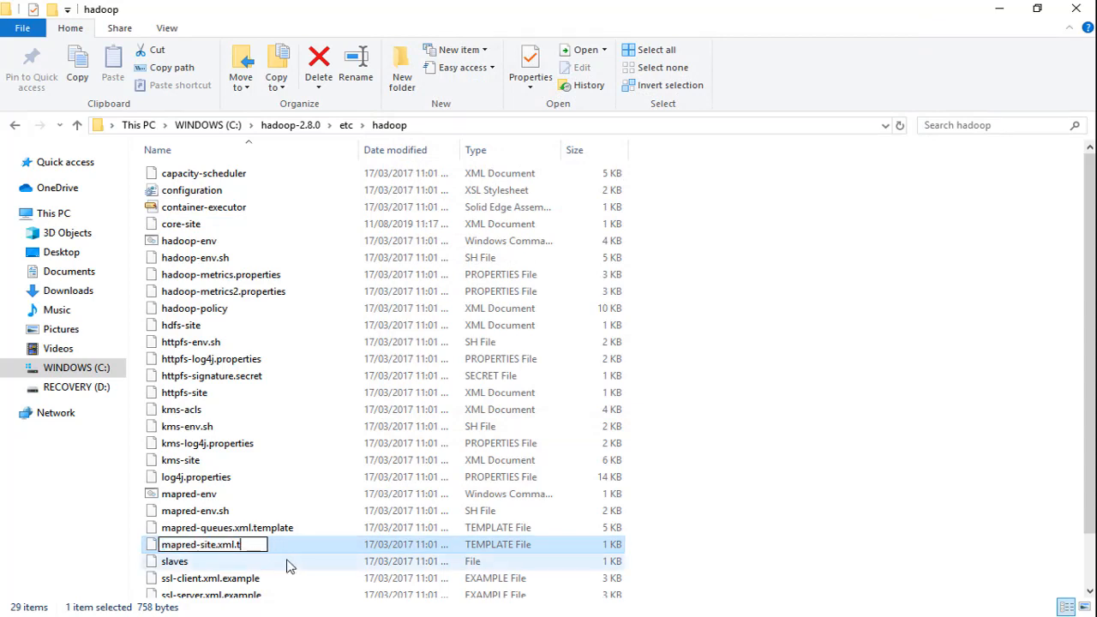
{"action": "key", "text": "Return"}
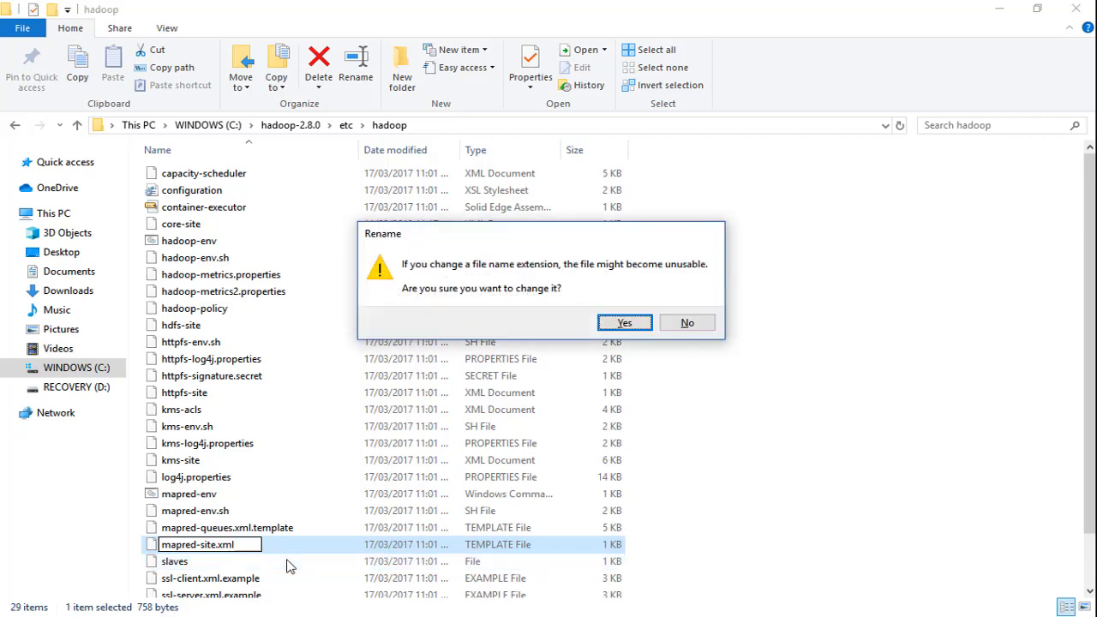
{"action": "key", "text": "Return"}
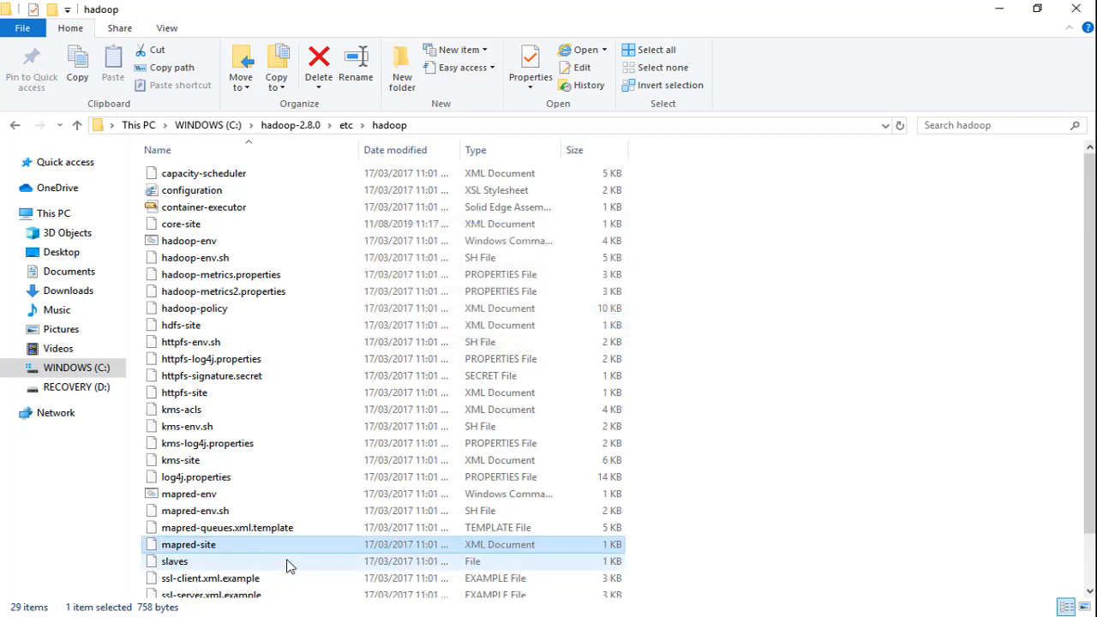
- Edit mapred-site in Notepad, replacing the configuration block with mapreduce.framework.name set to yarn, and save and close it
{"action": "right_click", "coordinate": [277, 546]}
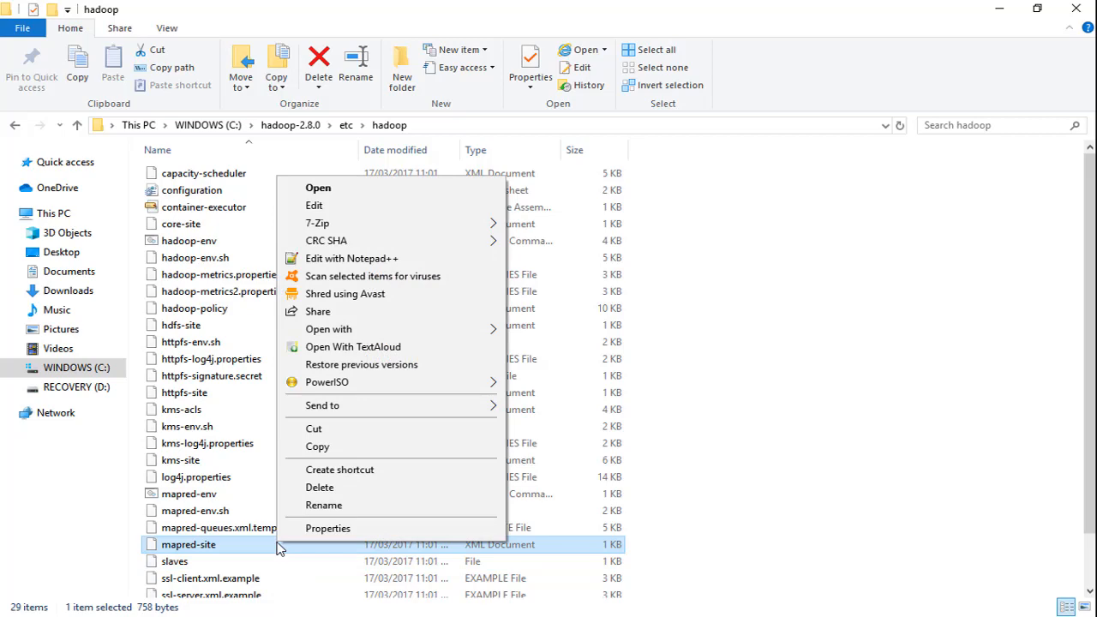
{"action": "mouse_move", "coordinate": [354, 331]}
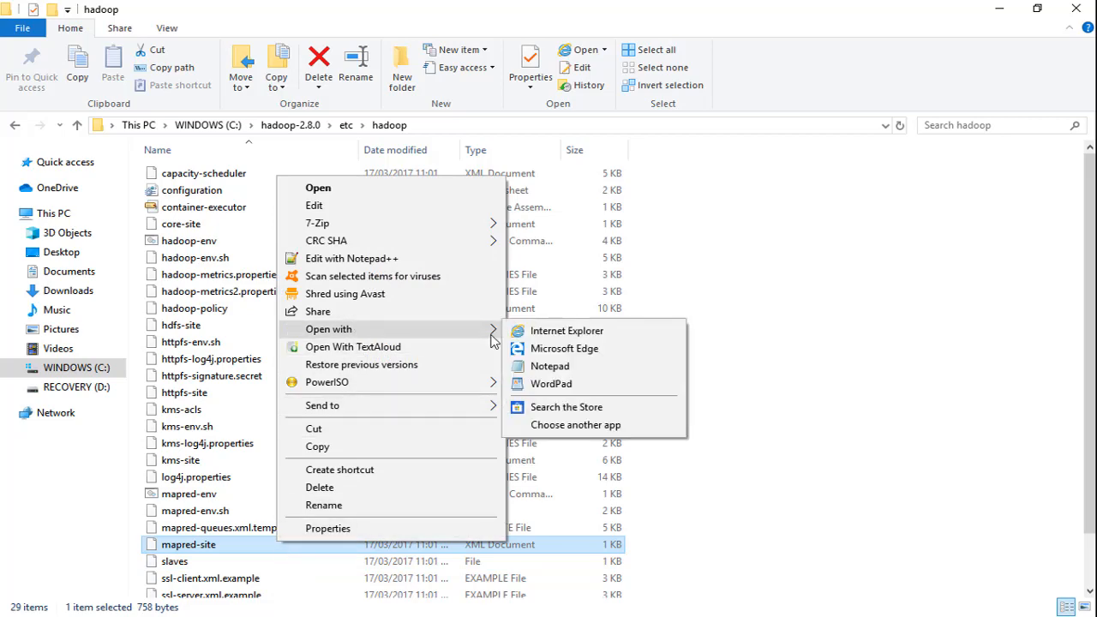
{"action": "left_click", "coordinate": [550, 366]}
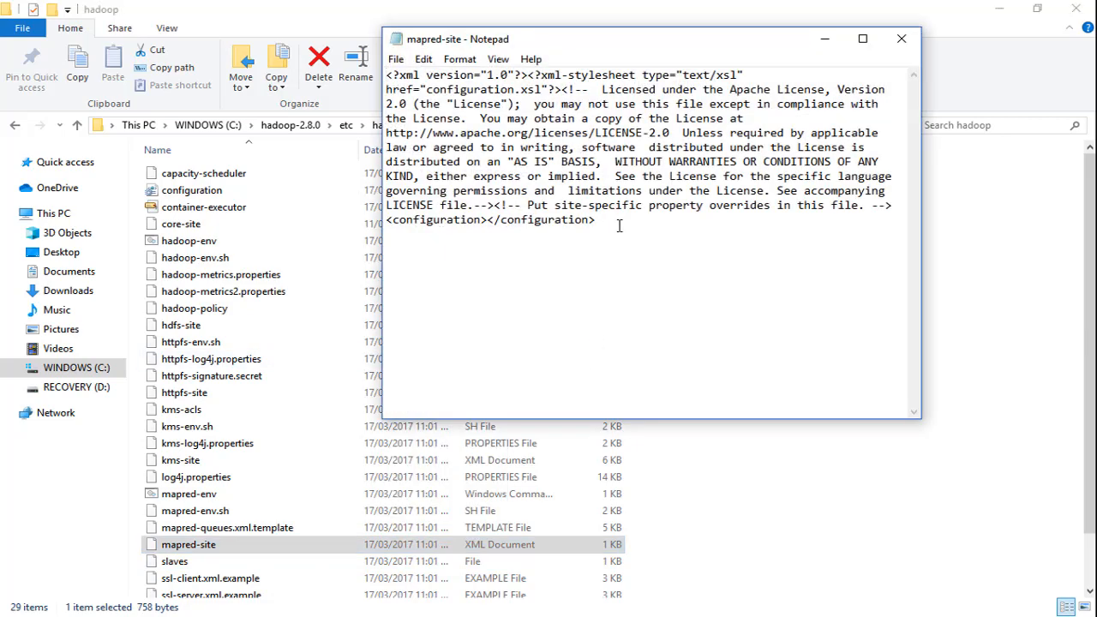
{"action": "left_click_drag", "start_coordinate": [618, 222], "coordinate": [311, 221]}
{"action": "type", "text": "<configuration>    <property>        <name>mapreduce.framework.name</name>        <value>yarn</value>    </property> </configuration>"}
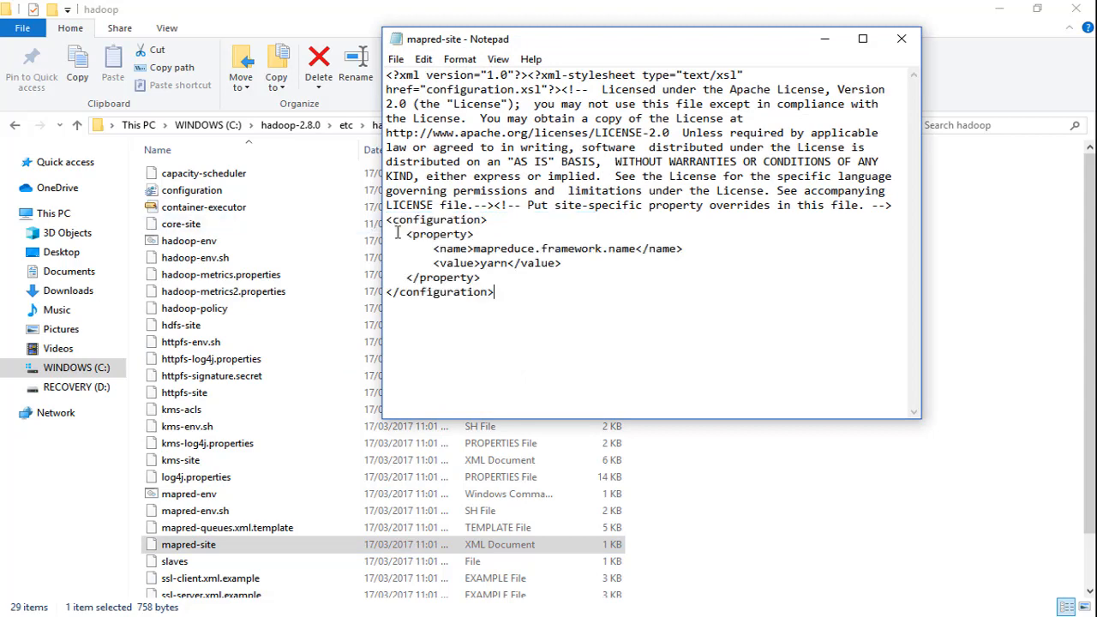
{"action": "left_click", "coordinate": [901, 38]}
- Create a new folder named data in C:\hadoop-2.8.0
{"action": "left_click", "coordinate": [296, 126]}
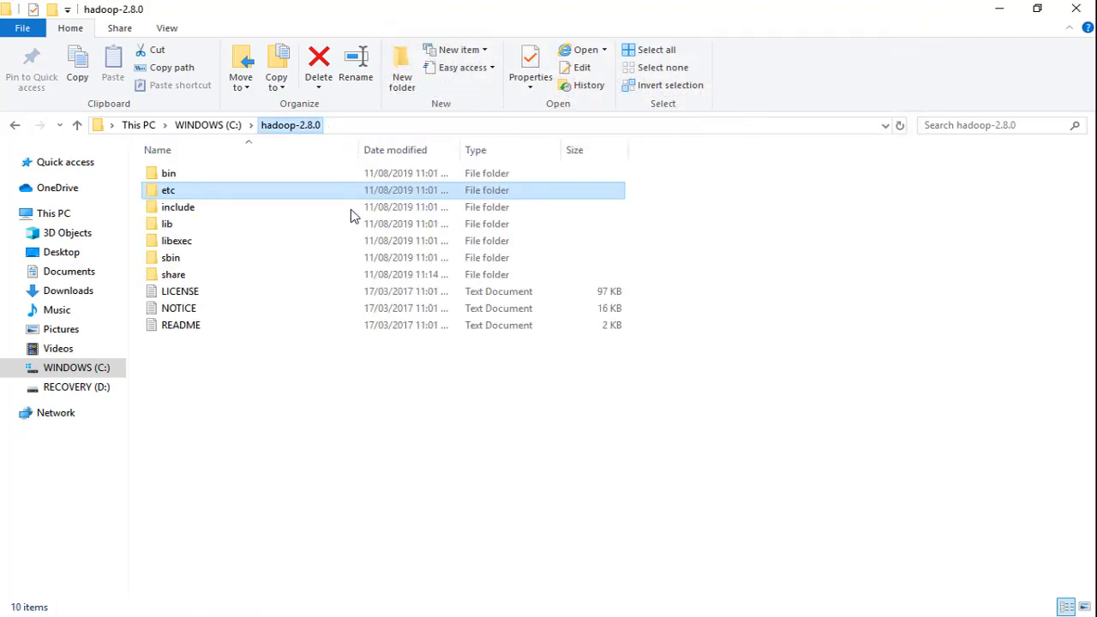
{"action": "right_click", "coordinate": [272, 428]}
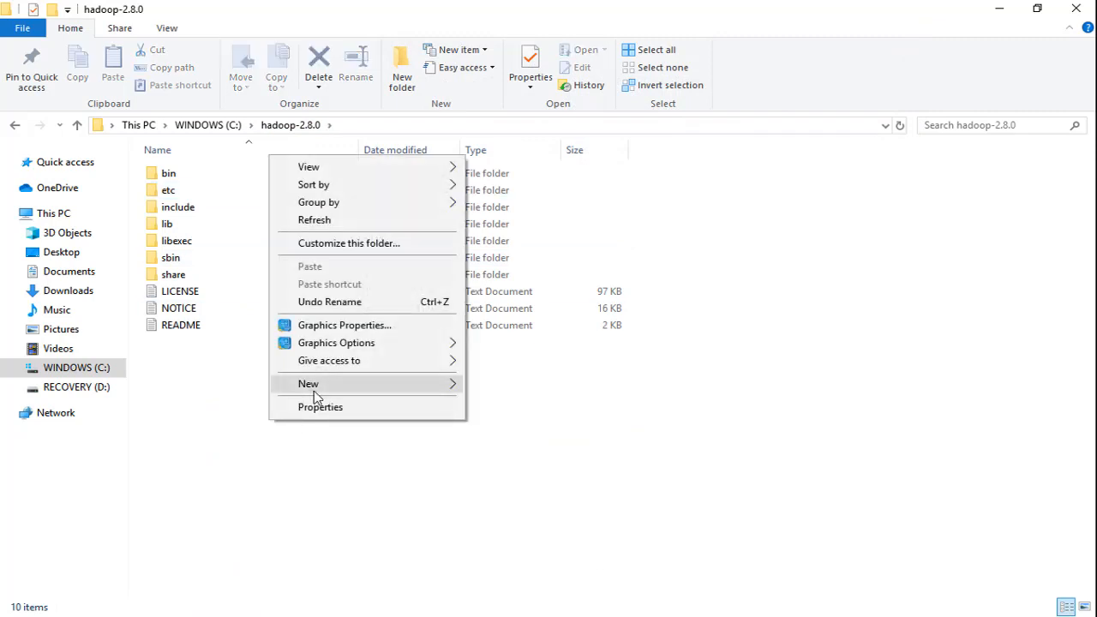
{"action": "mouse_move", "coordinate": [313, 390]}
{"action": "left_click", "coordinate": [502, 147]}
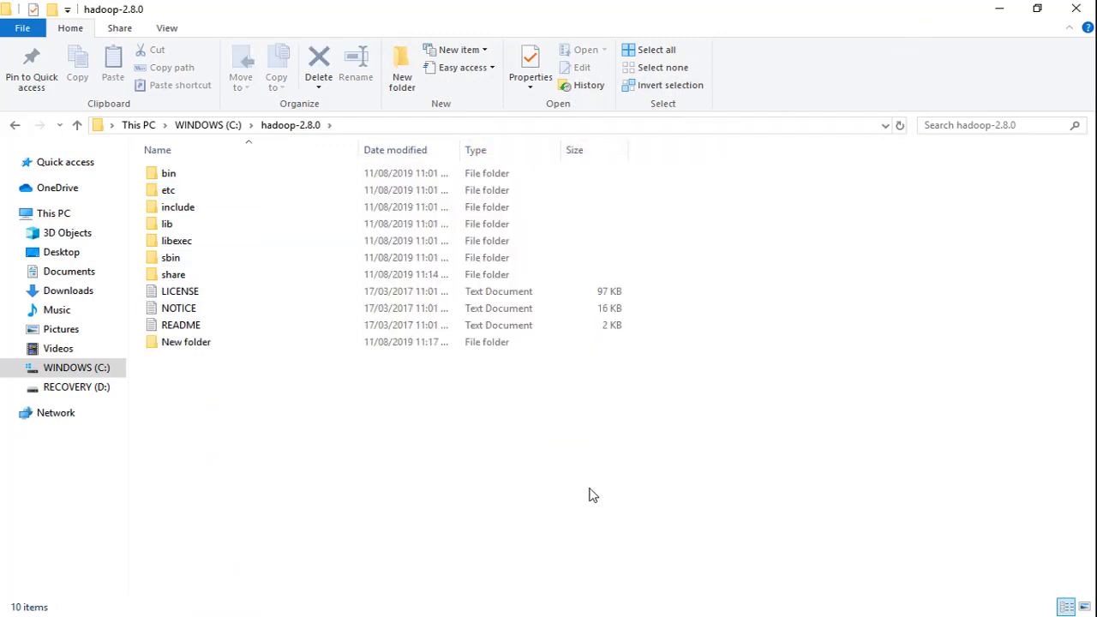
{"action": "type", "text": "data"}
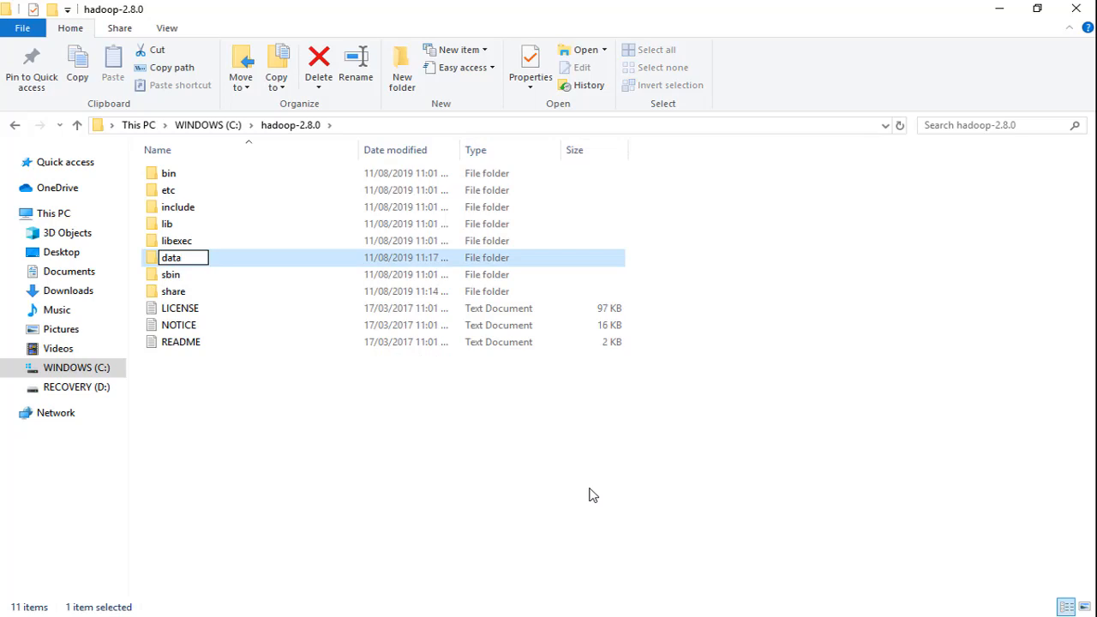
{"action": "key", "text": "Return"}
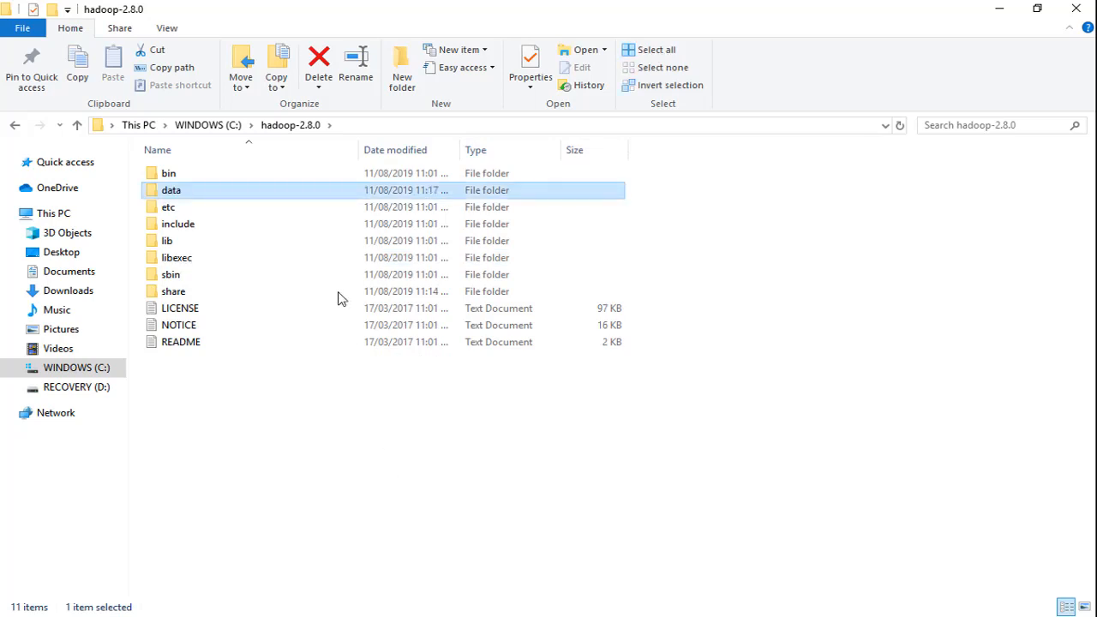
- Create a folder named datanode inside C:\hadoop-2.8.0\data
{"action": "double_click", "coordinate": [286, 190]}
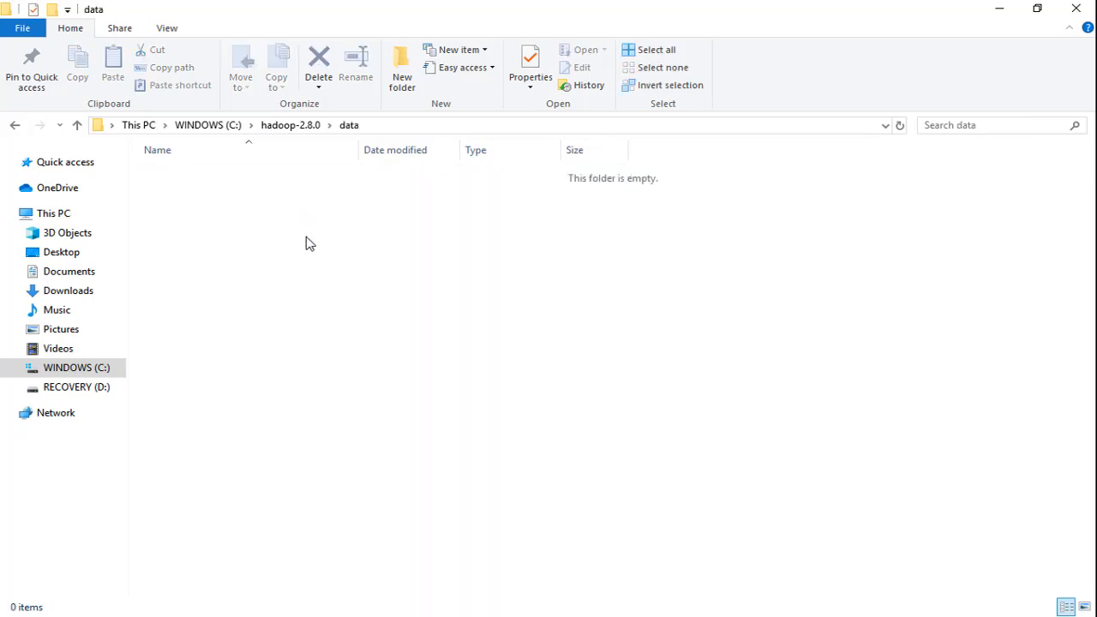
{"action": "right_click", "coordinate": [312, 247]}
{"action": "mouse_move", "coordinate": [348, 466]}
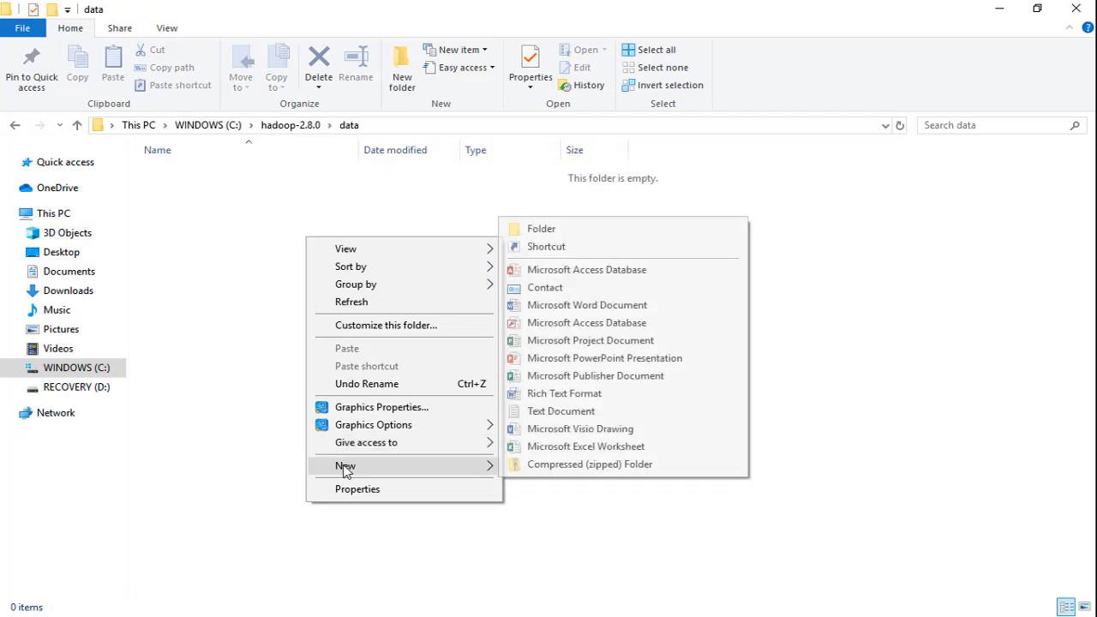
{"action": "left_click", "coordinate": [542, 229]}
{"action": "type", "text": "dat"}
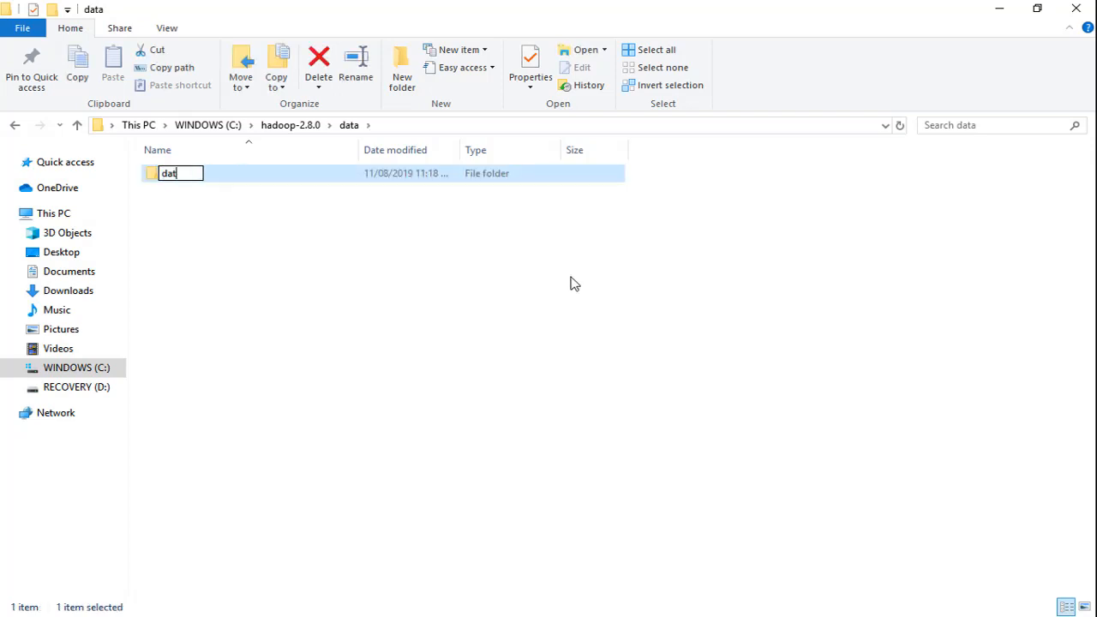
{"action": "type", "text": "anode"}
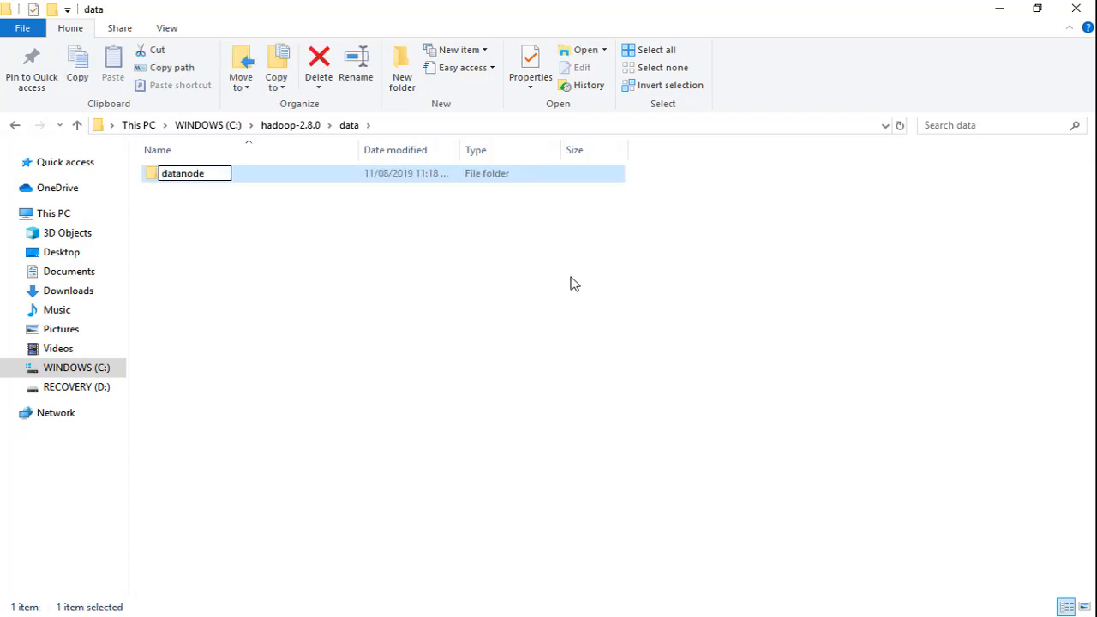
{"action": "key", "text": "Return"}
- Create a second folder named namenode inside C:\hadoop-2.8.0\data, alongside datanode
{"action": "right_click", "coordinate": [363, 273]}
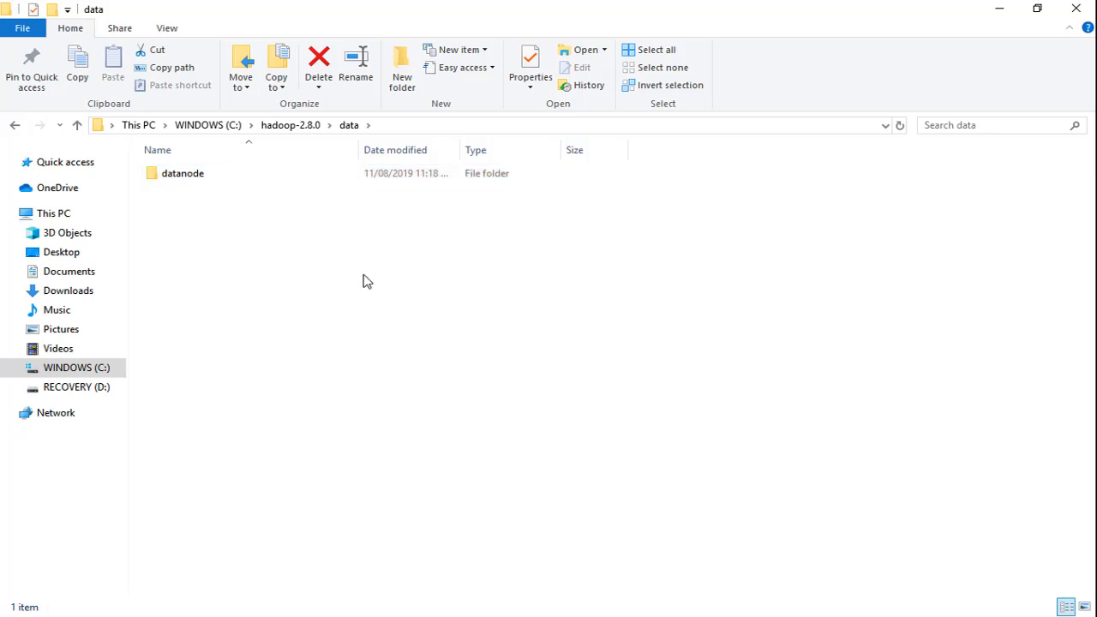
{"action": "mouse_move", "coordinate": [413, 505]}
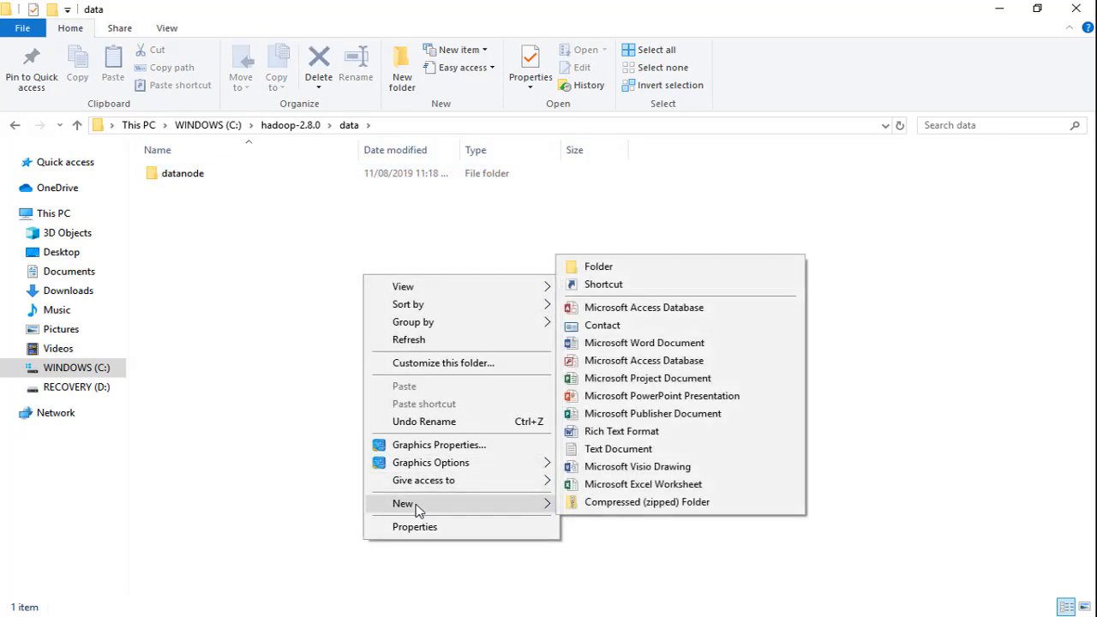
{"action": "left_click", "coordinate": [585, 272]}
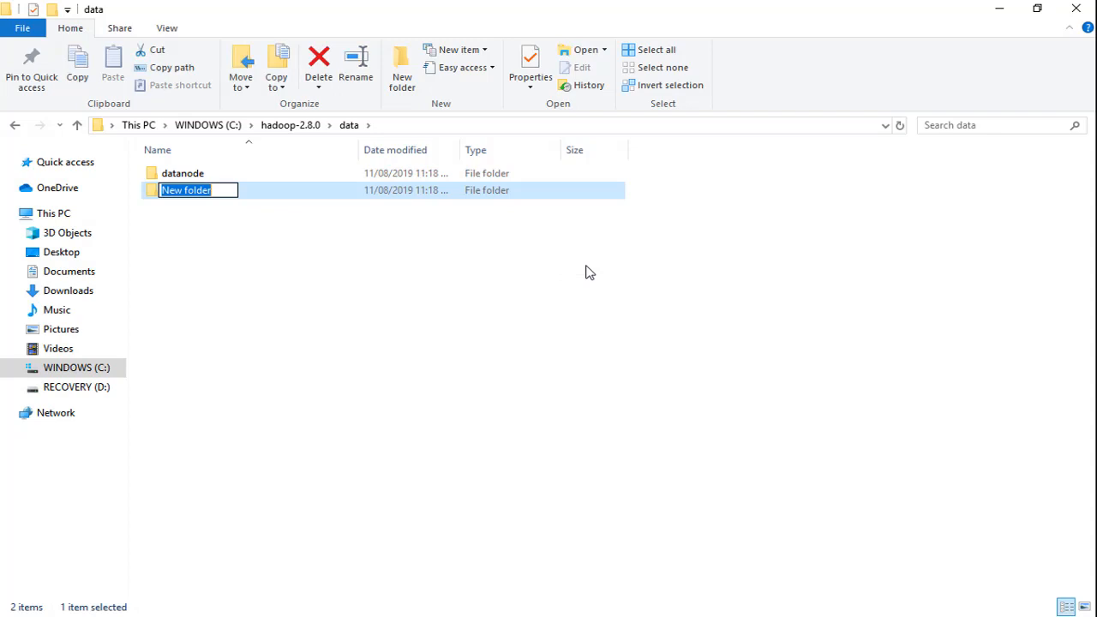
{"action": "type", "text": "namenod"}
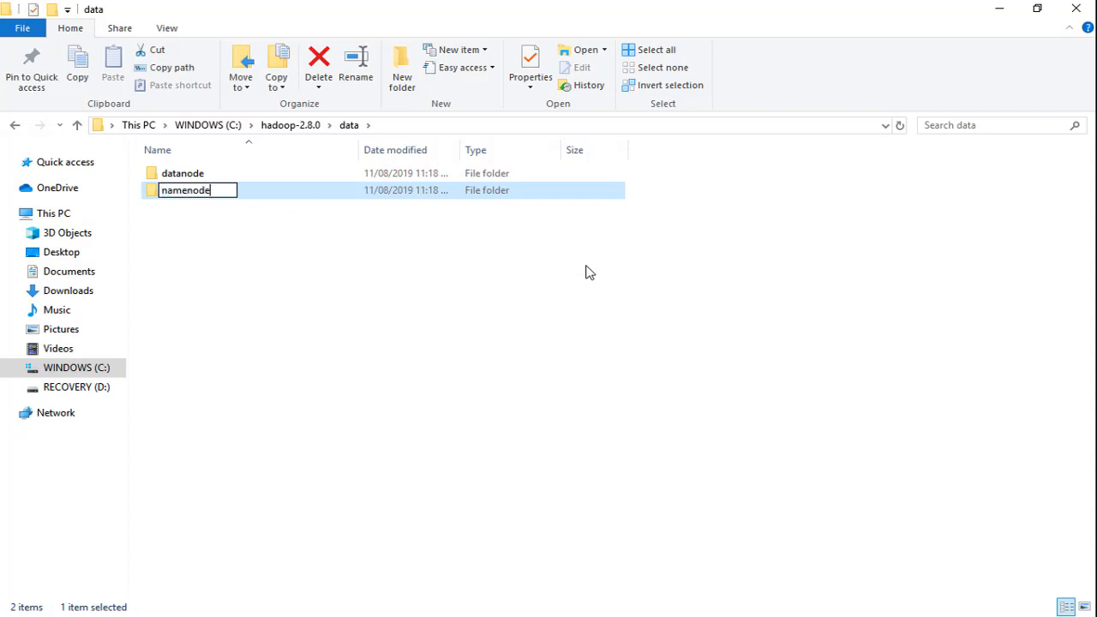
{"action": "type", "text": "e"}
{"action": "key", "text": "Return"}
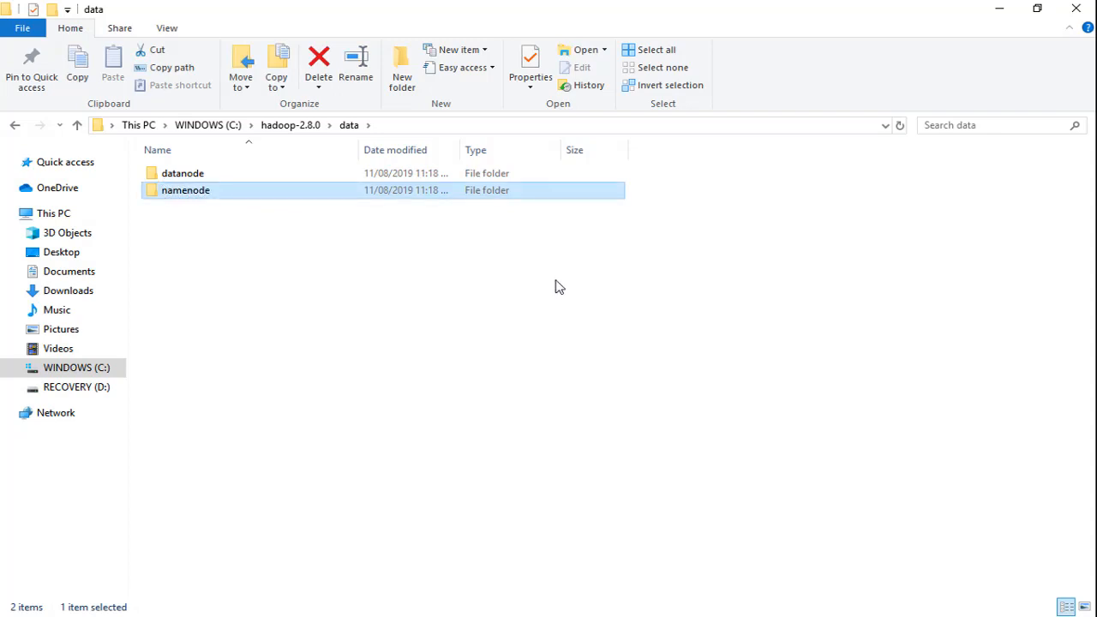
- Edit hdfs-site in etc\hadoop with Notepad, setting dfs.replication to 1 and the namenode and datanode directories to C:\hadoop-2.8.0\data\namenode and C:\hadoop-2.8.0\data\datanode, and save it
{"action": "left_click", "coordinate": [290, 127]}
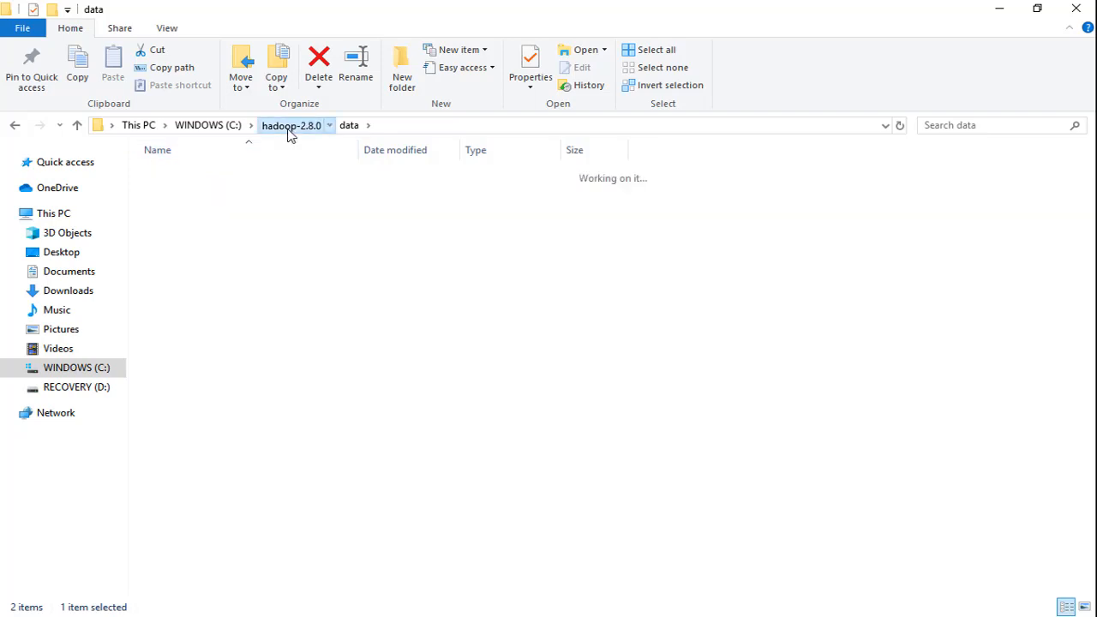
{"action": "double_click", "coordinate": [227, 211]}
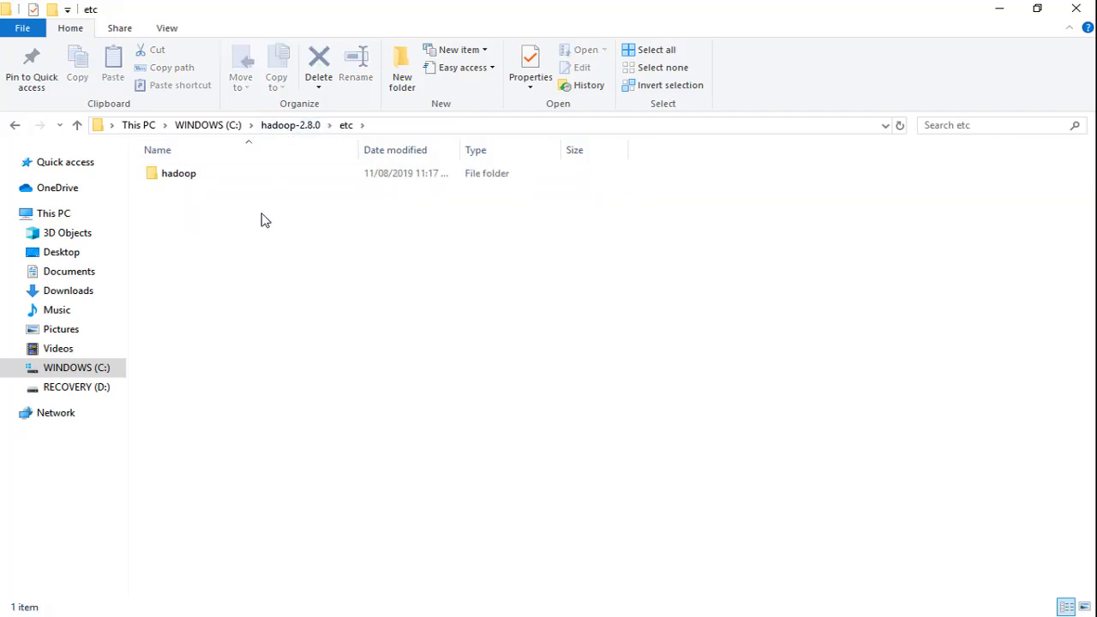
{"action": "double_click", "coordinate": [236, 175]}
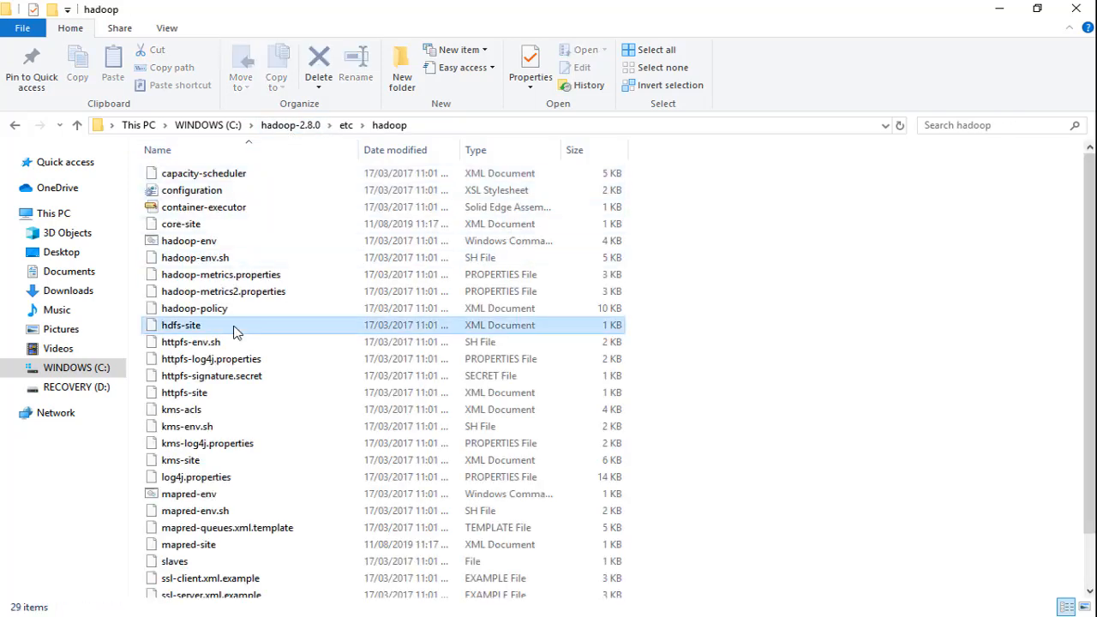
{"action": "left_click", "coordinate": [234, 327]}
{"action": "right_click", "coordinate": [236, 330]}
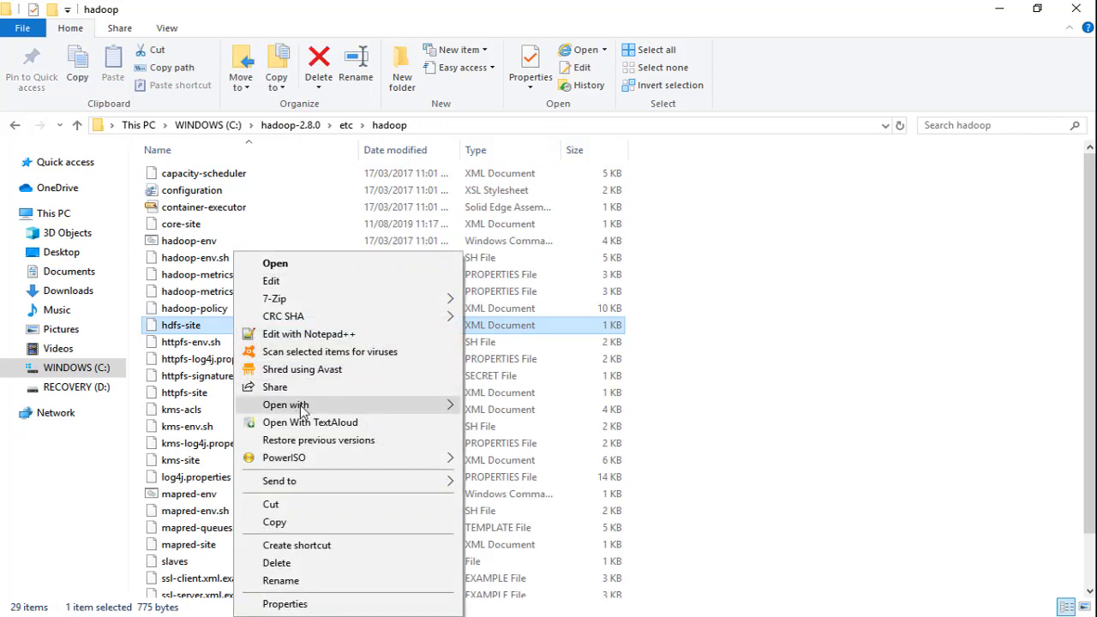
{"action": "mouse_move", "coordinate": [295, 408]}
{"action": "left_click", "coordinate": [497, 447]}
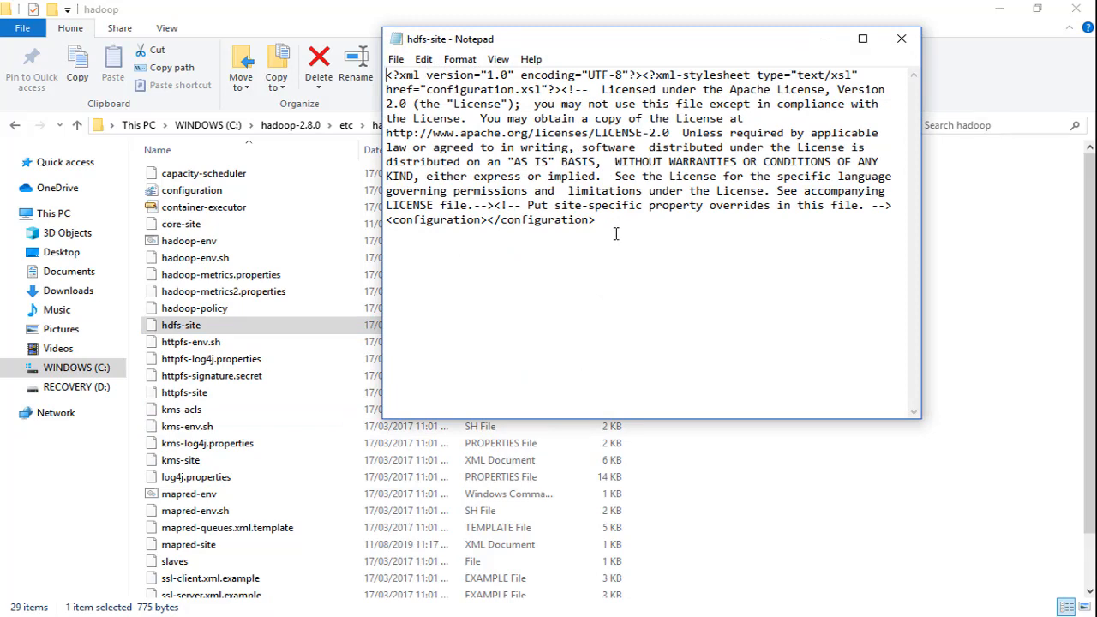
{"action": "left_click_drag", "start_coordinate": [616, 233], "coordinate": [383, 222]}
{"action": "type", "text": "<configuration>    <property>        <name>dfs.replication</name>        <value>1</value>    </property>    <property>        <name>dfs.namenode.name.dir</name>        <value>C:\\hadoop-2.8.0\\data\\namenode</value>    </property>    <property>        <name>dfs.datanode.data.dir</name>        <value>C:\\hadoop-2.8.0\\data\\datanode</value>    </property> </configuration>"}
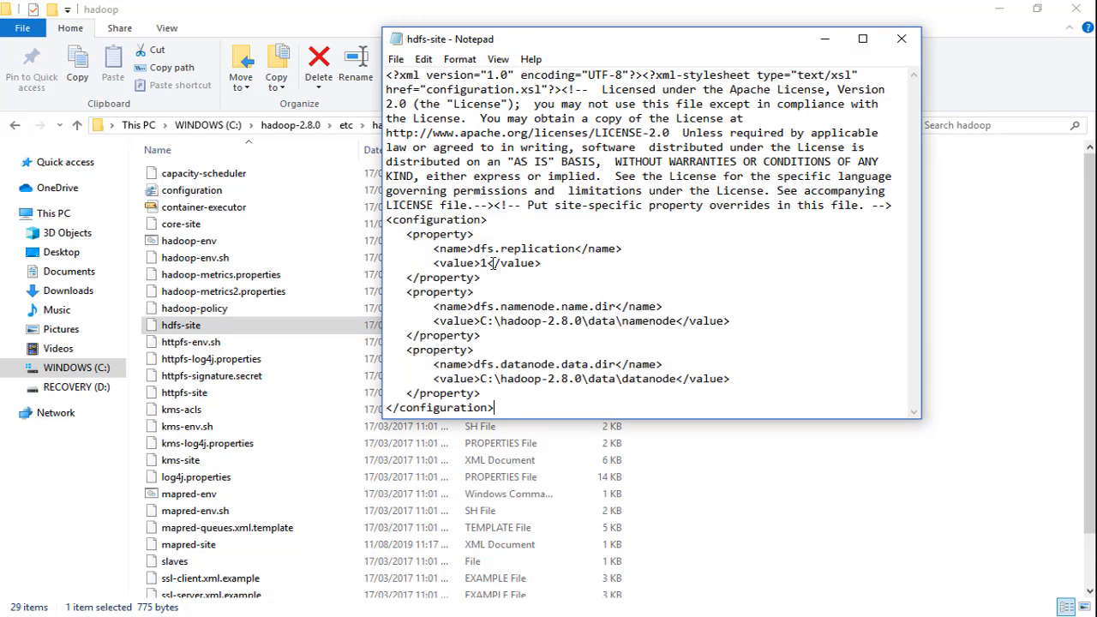
{"action": "key", "text": "ctrl+s"}
{"action": "left_click", "coordinate": [902, 39]}
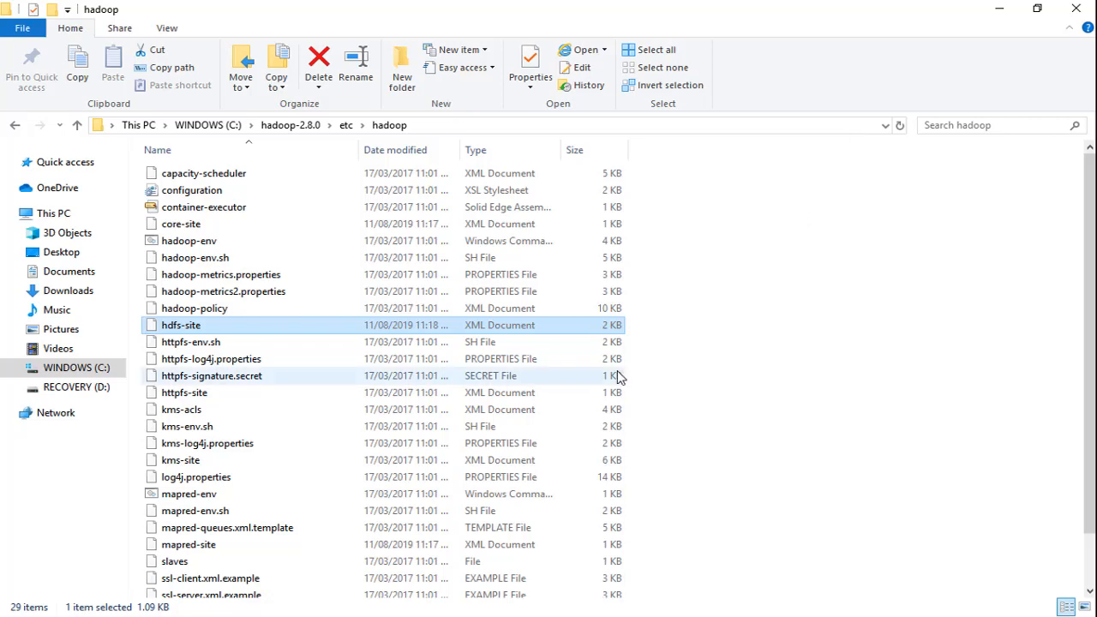
- Edit yarn-site in Notepad, replacing its configuration with yarn.nodemanager.aux-services as mapreduce_shuffle and yarn.nodemanager.auxservices.mapreduce.shuffle.class as org.apache.hadoop.mapred.ShuffleHandler, and save it
{"action": "scroll", "coordinate": [402, 386], "scroll_direction": "down", "scroll_amount": 2}
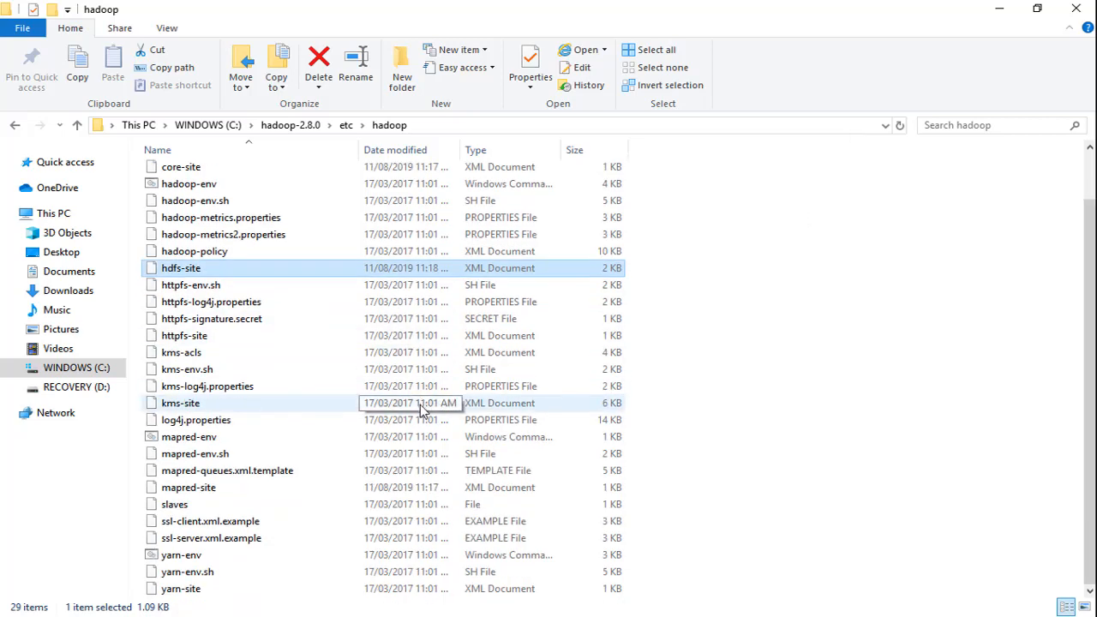
{"action": "right_click", "coordinate": [210, 591]}
{"action": "mouse_move", "coordinate": [306, 385]}
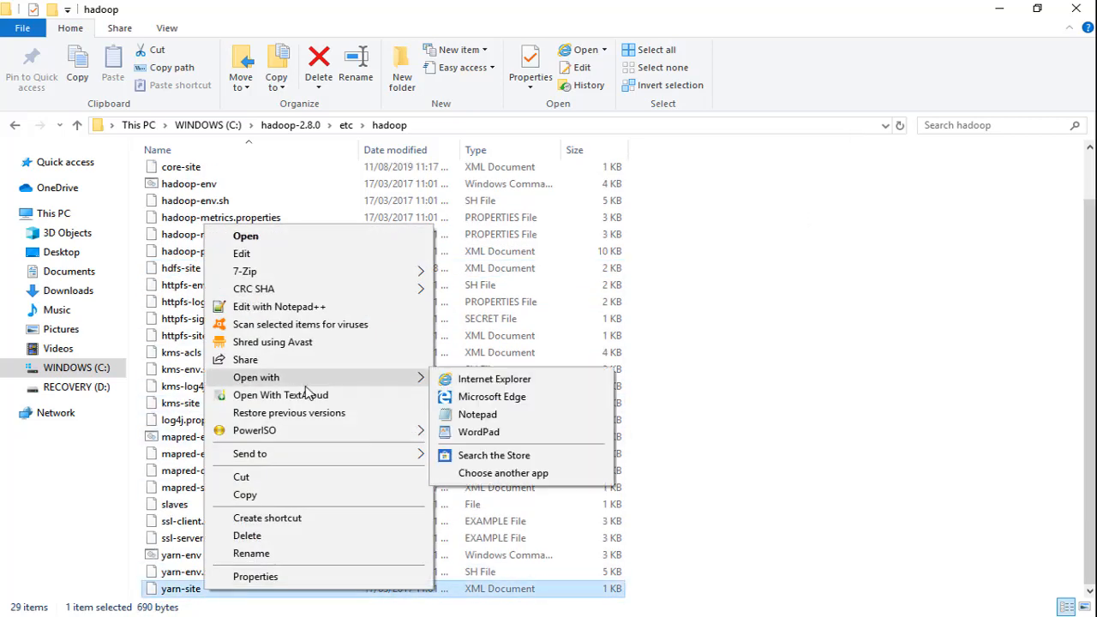
{"action": "left_click", "coordinate": [478, 414]}
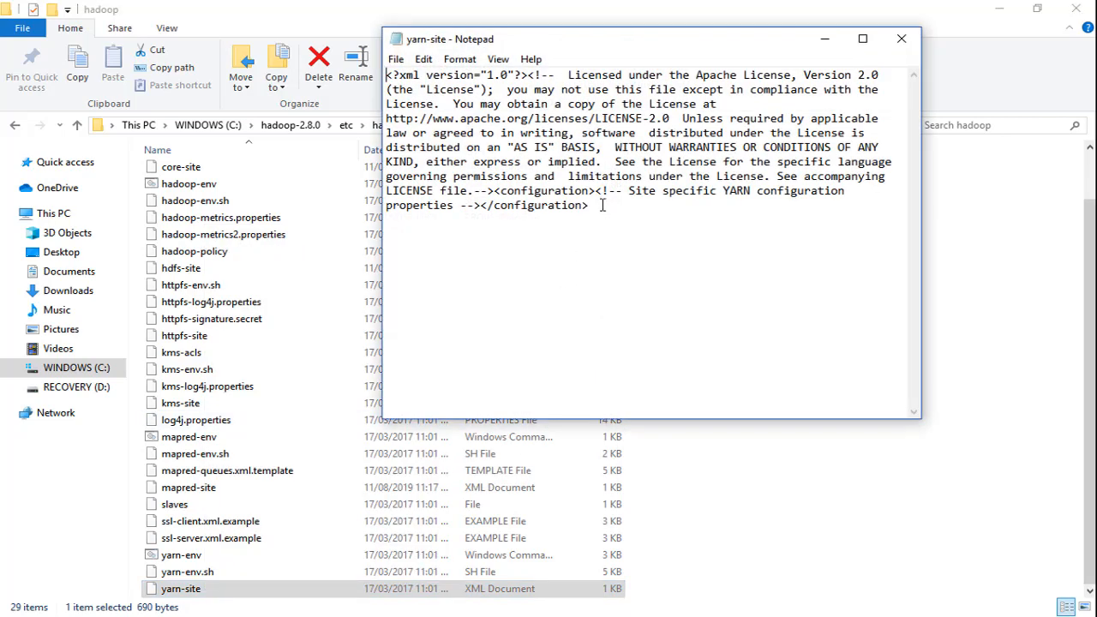
{"action": "left_click_drag", "start_coordinate": [595, 206], "coordinate": [494, 190]}
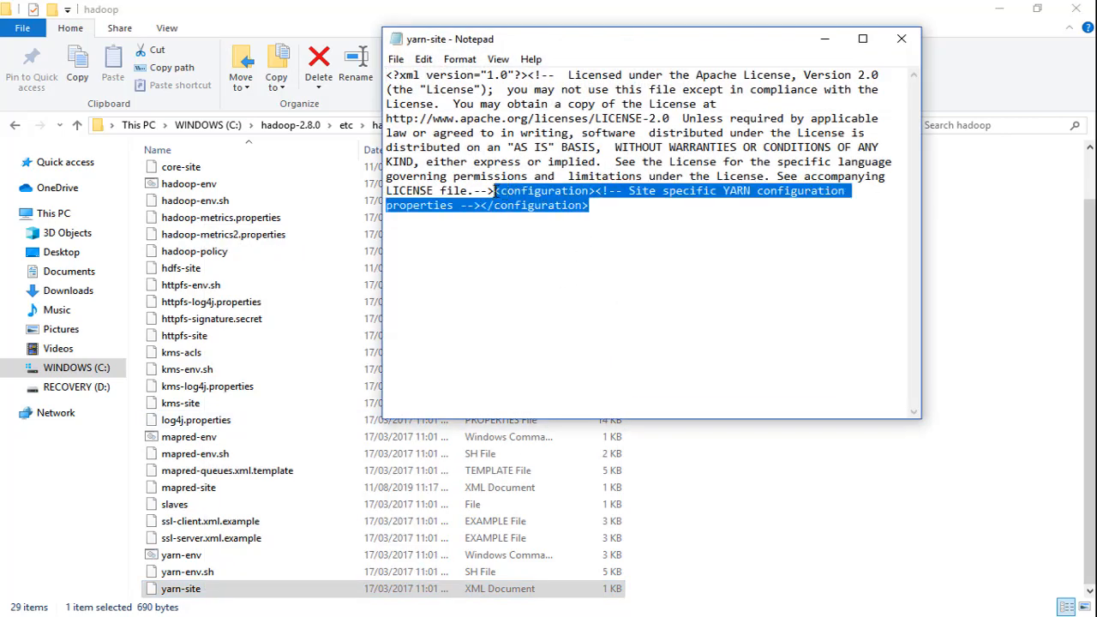
{"action": "key", "text": "Return"}
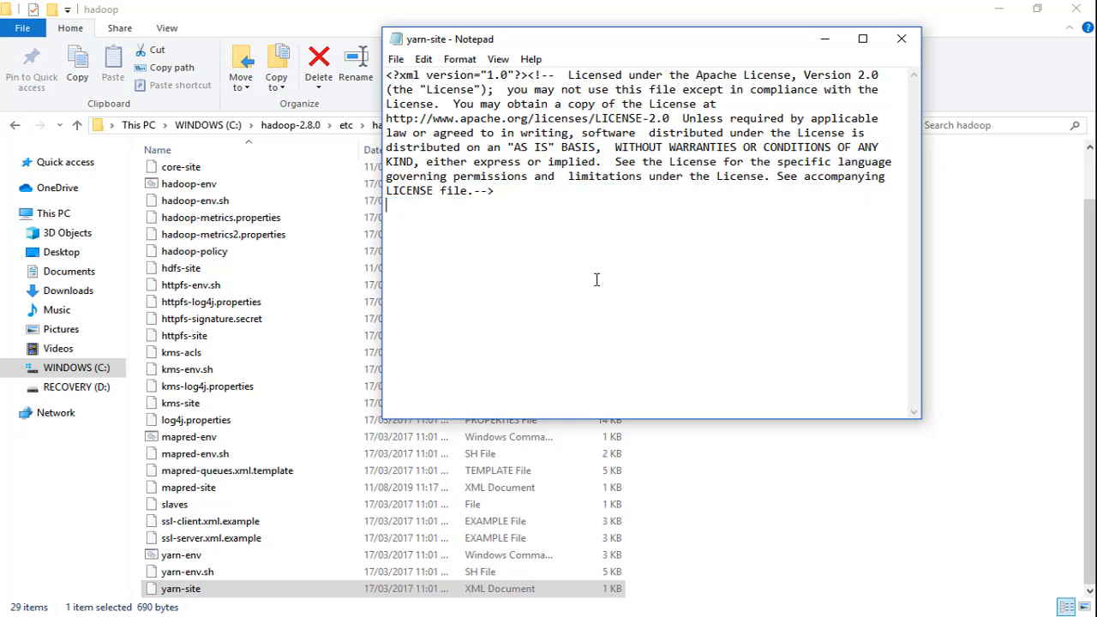
{"action": "key", "text": "ctrl+v"}
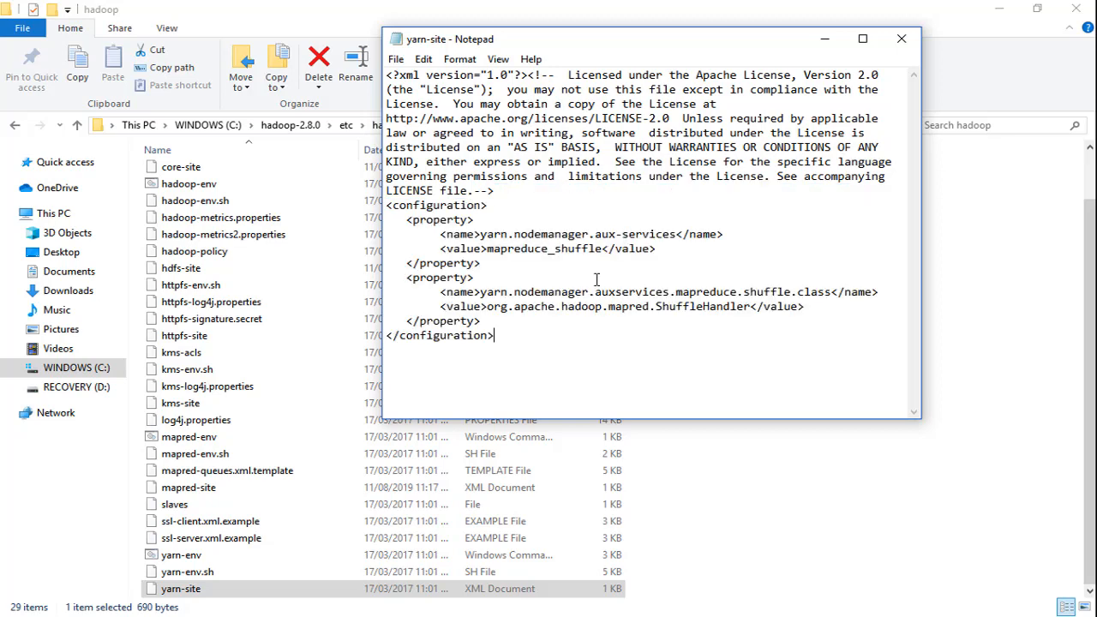
{"action": "key", "text": "ctrl+s"}
{"action": "left_click", "coordinate": [902, 39]}
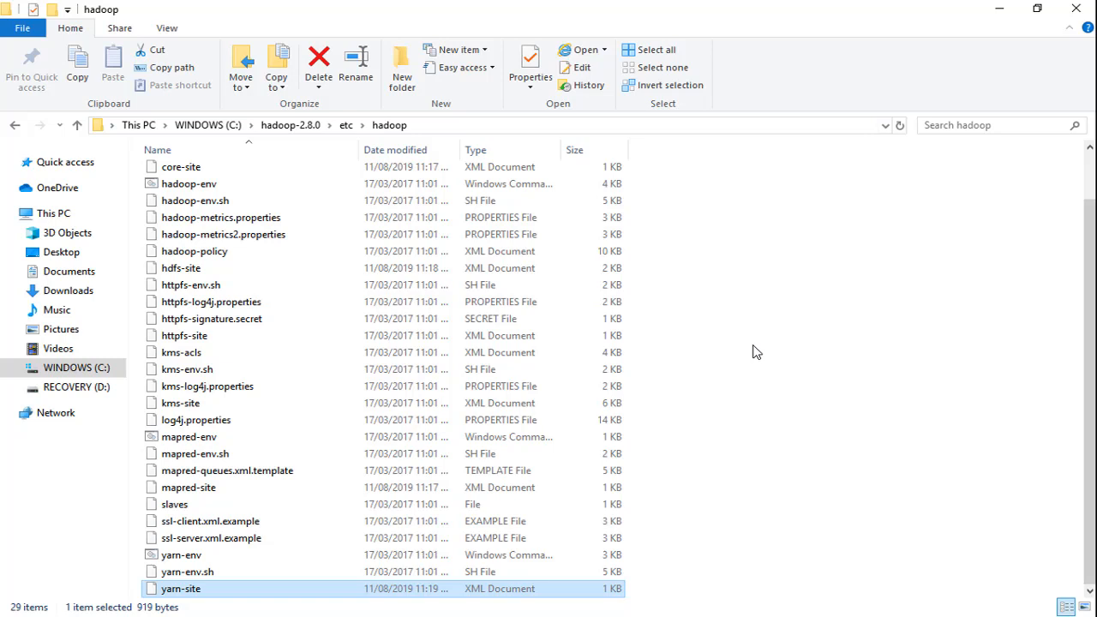
- Go to C:\Program Files (x86)\Java\jdk1.8.0_221 in File Explorer and copy the folder's path
{"action": "left_click", "coordinate": [213, 125]}
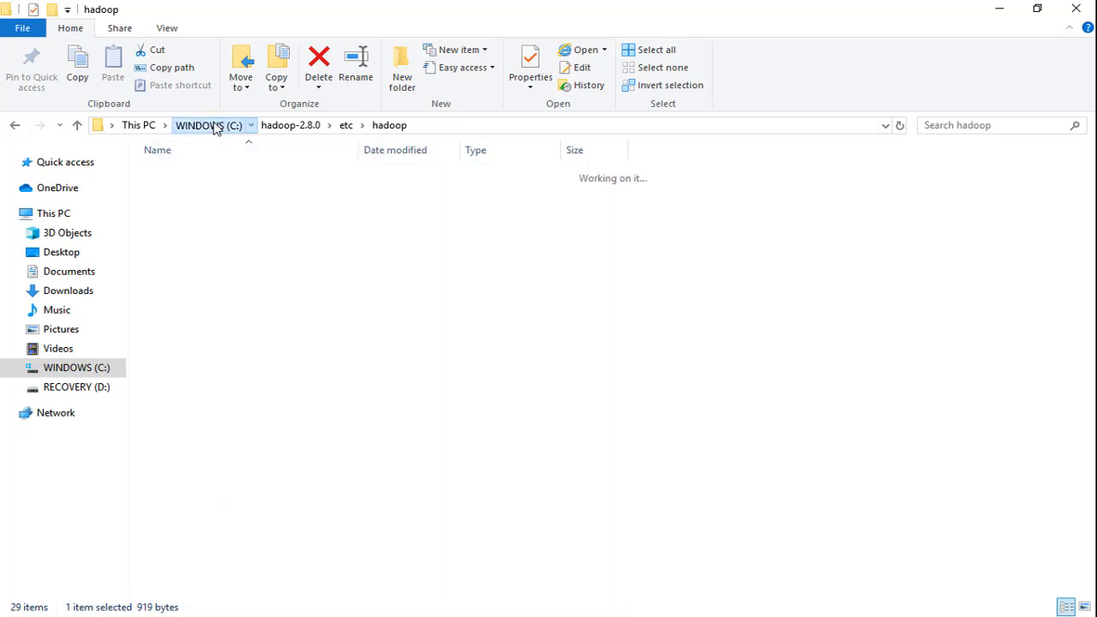
{"action": "double_click", "coordinate": [214, 396]}
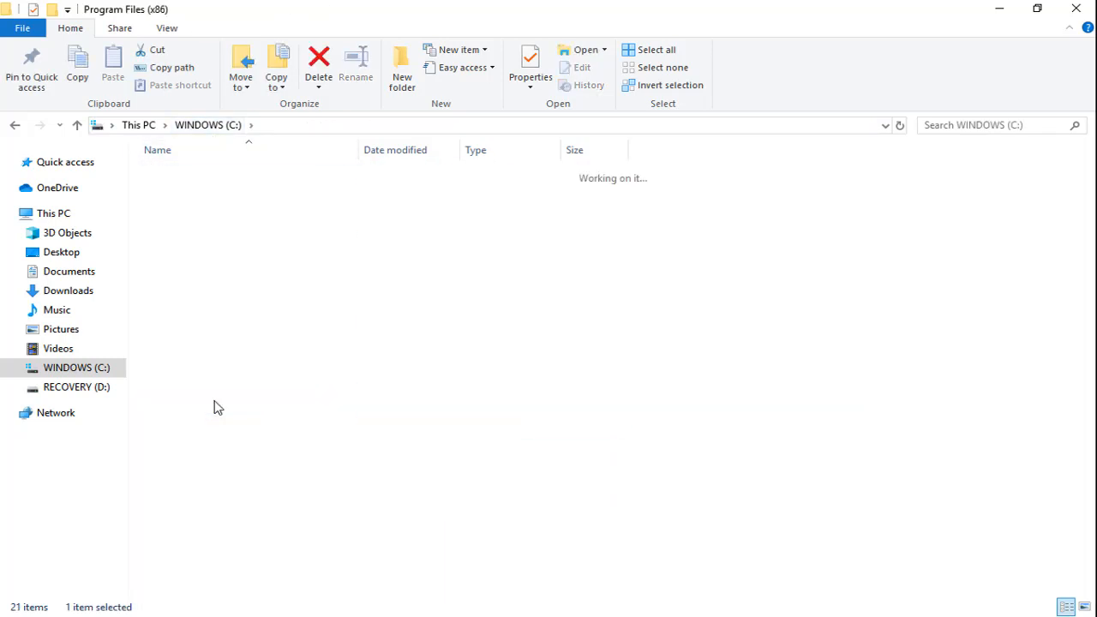
{"action": "double_click", "coordinate": [192, 564]}
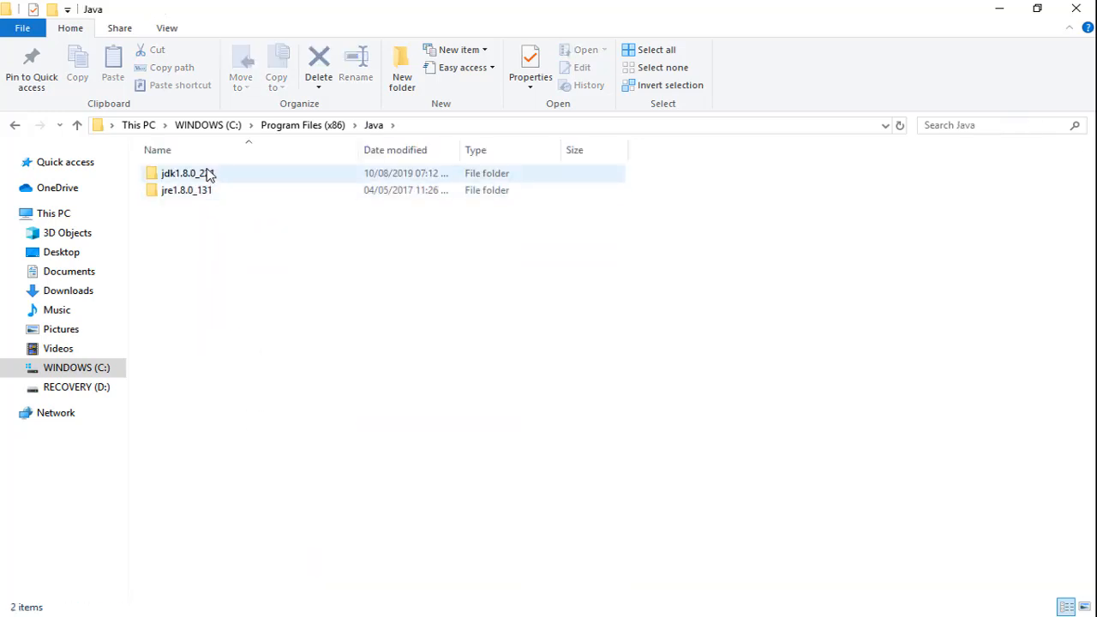
{"action": "double_click", "coordinate": [212, 174]}
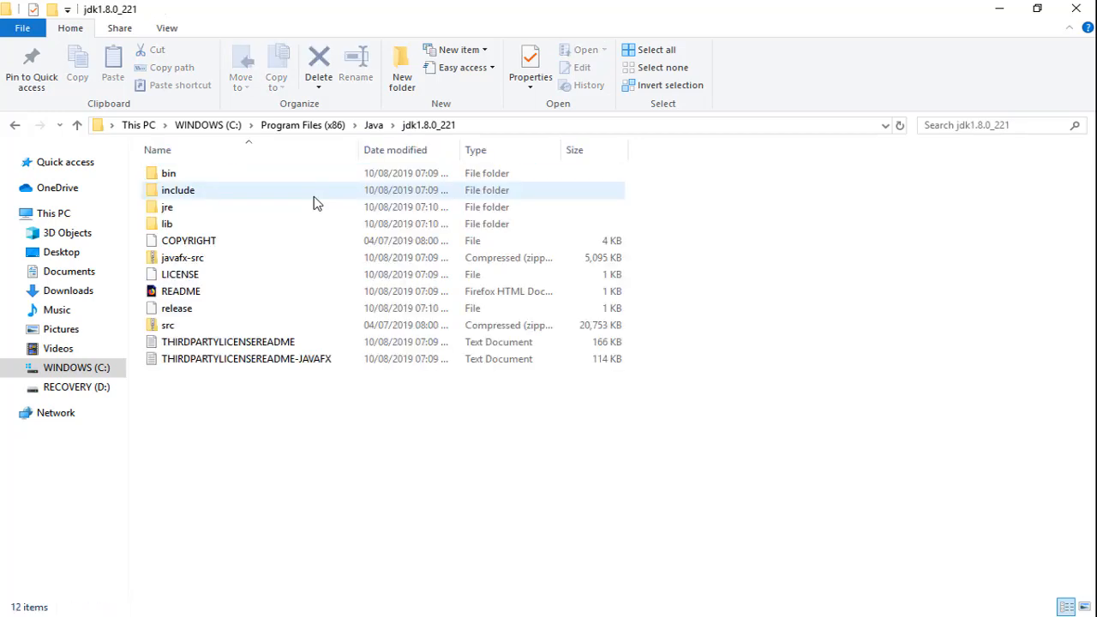
{"action": "left_click", "coordinate": [495, 125]}
{"action": "key", "text": "ctrl+c"}
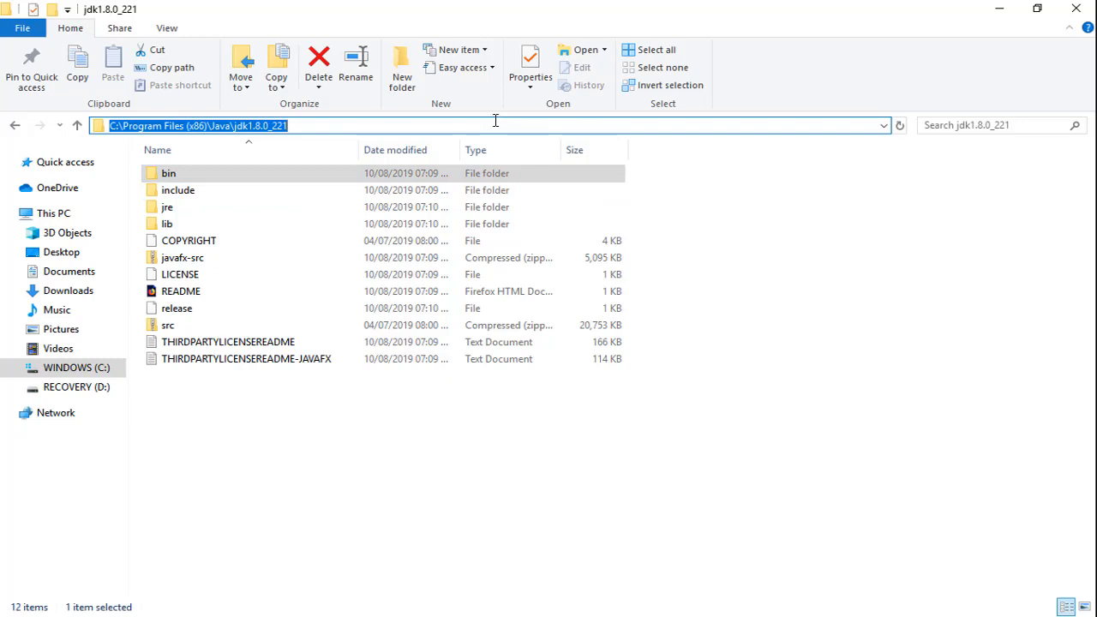
- Open Command Prompt and change the directory to C:\Program Files (x86)\Java\jdk1.8.0_221
{"action": "key", "text": "super"}
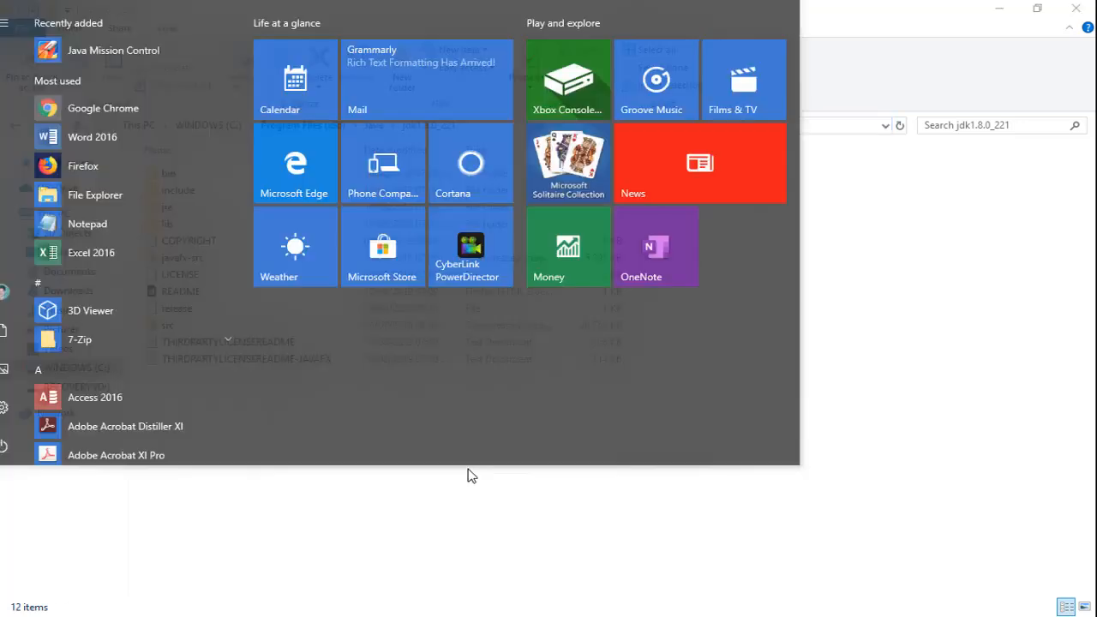
{"action": "type", "text": "cmd"}
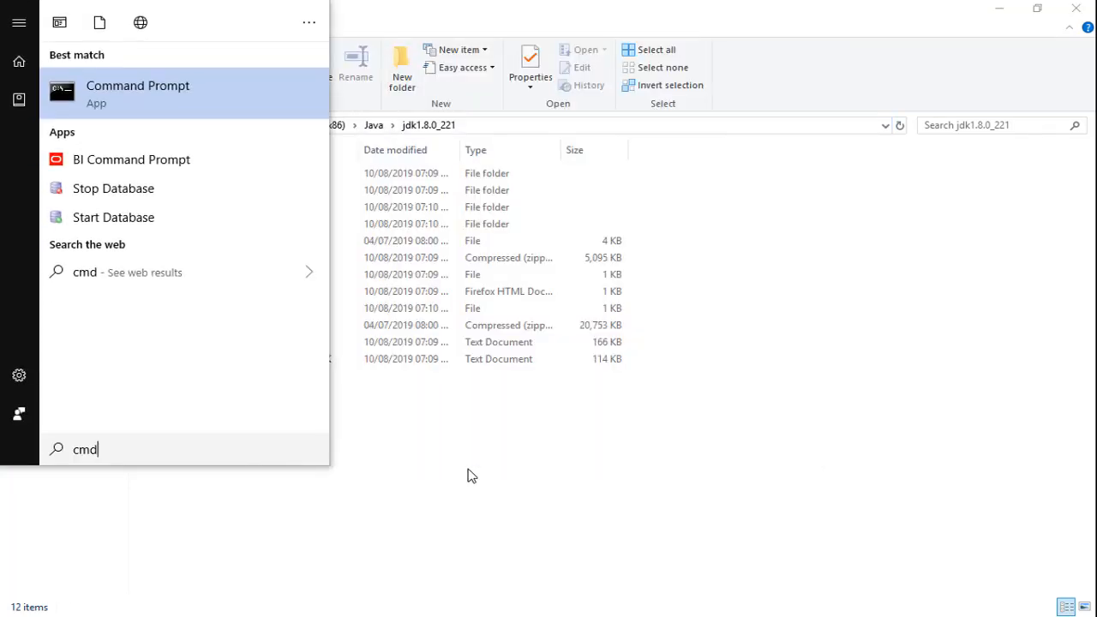
{"action": "key", "text": "Return"}
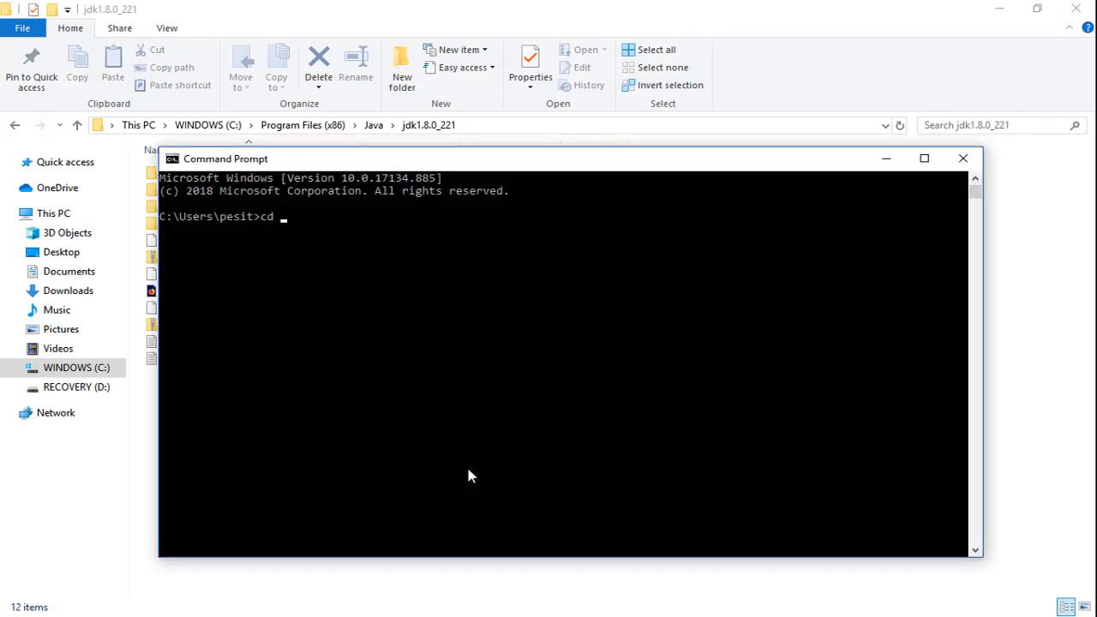
{"action": "type", "text": "cd"}
{"action": "key", "text": "ctrl+v"}
{"action": "key", "text": "Return"}
- Run for %I in (.) do echo %~sI to get the JDK folder's short path, copy that path and minimize Command Prompt
{"action": "type", "text": "for %I in (.) do echo %~sI"}
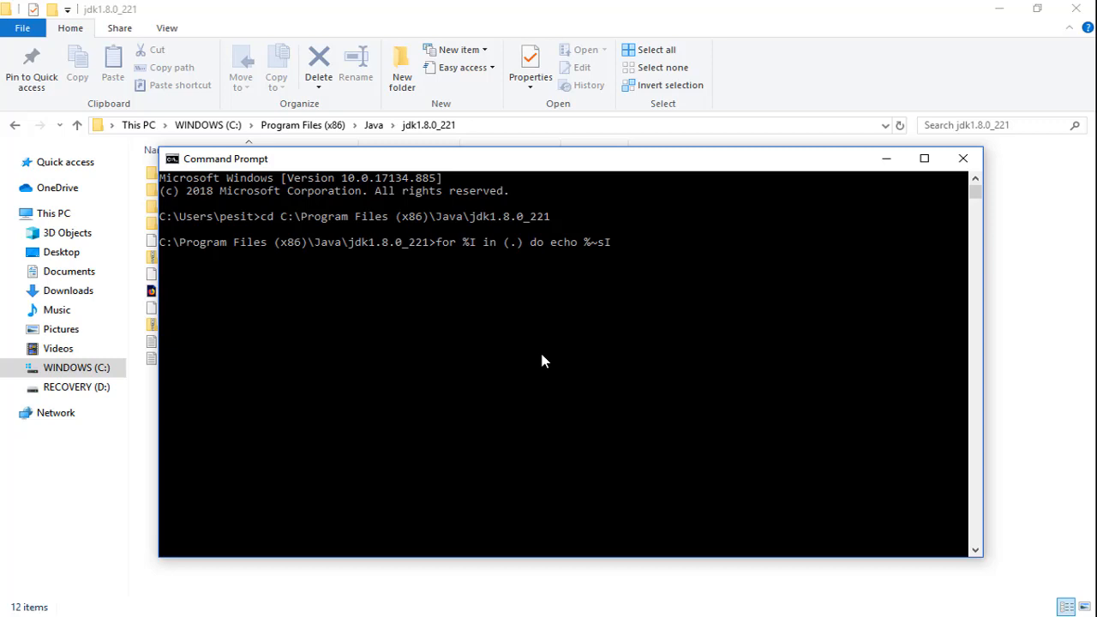
{"action": "key", "text": "Return"}
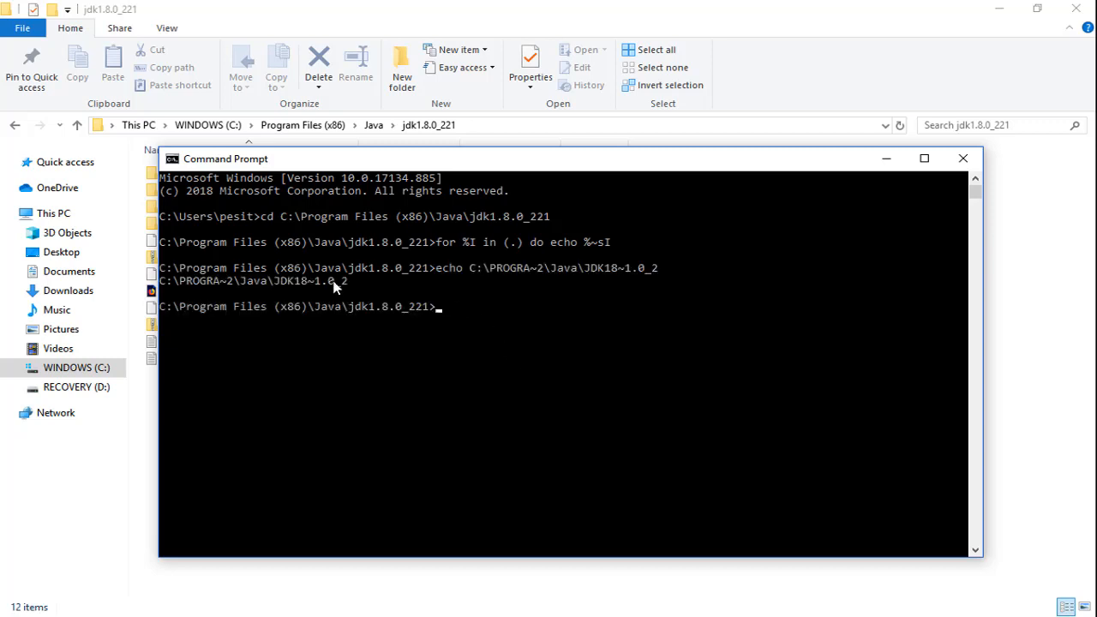
{"action": "left_click_drag", "start_coordinate": [348, 288], "coordinate": [160, 288]}
{"action": "key", "text": "ctrl+c"}
{"action": "right_click", "coordinate": [183, 288]}
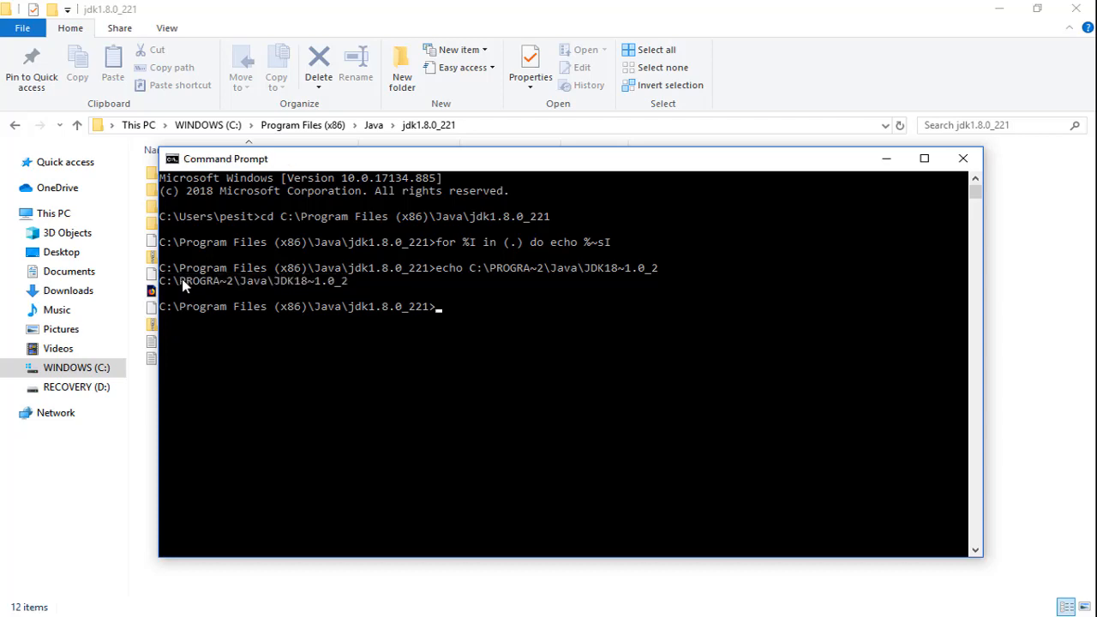
{"action": "left_click", "coordinate": [888, 163]}
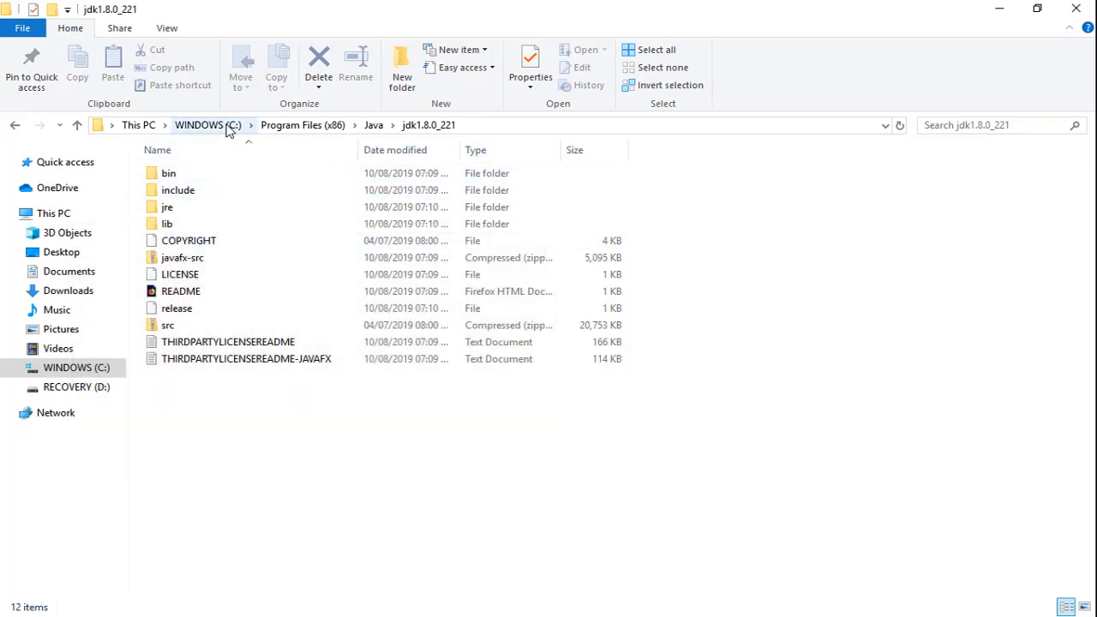
- Open the hadoop-env Windows command script from C:\hadoop-2.8.0\etc\hadoop for editing in Notepad
{"action": "left_click", "coordinate": [207, 125]}
{"action": "double_click", "coordinate": [212, 243]}
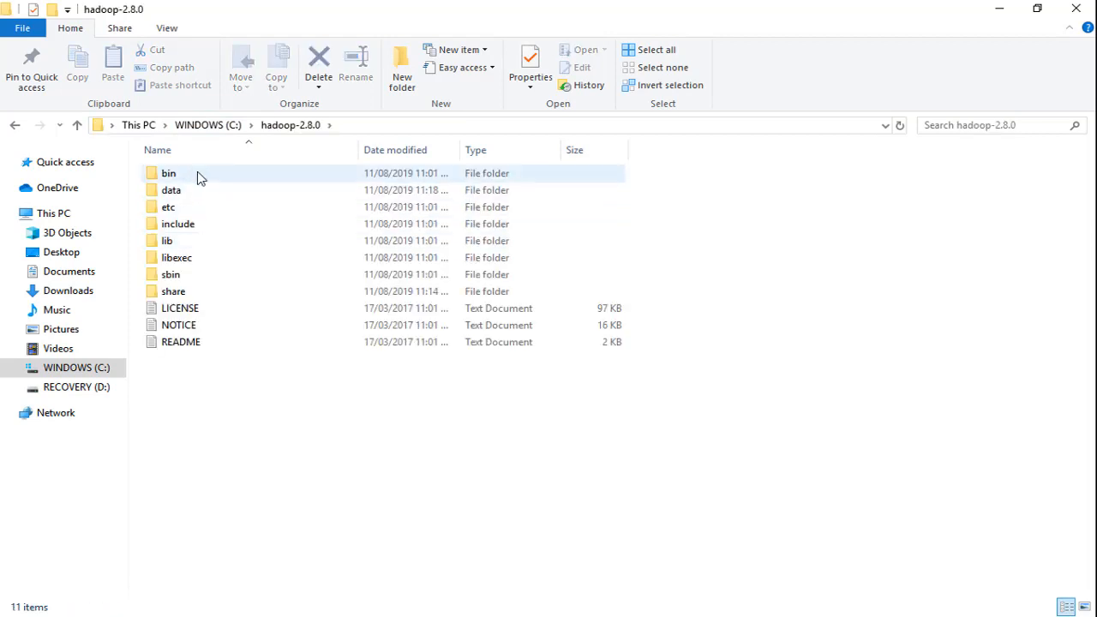
{"action": "double_click", "coordinate": [192, 209]}
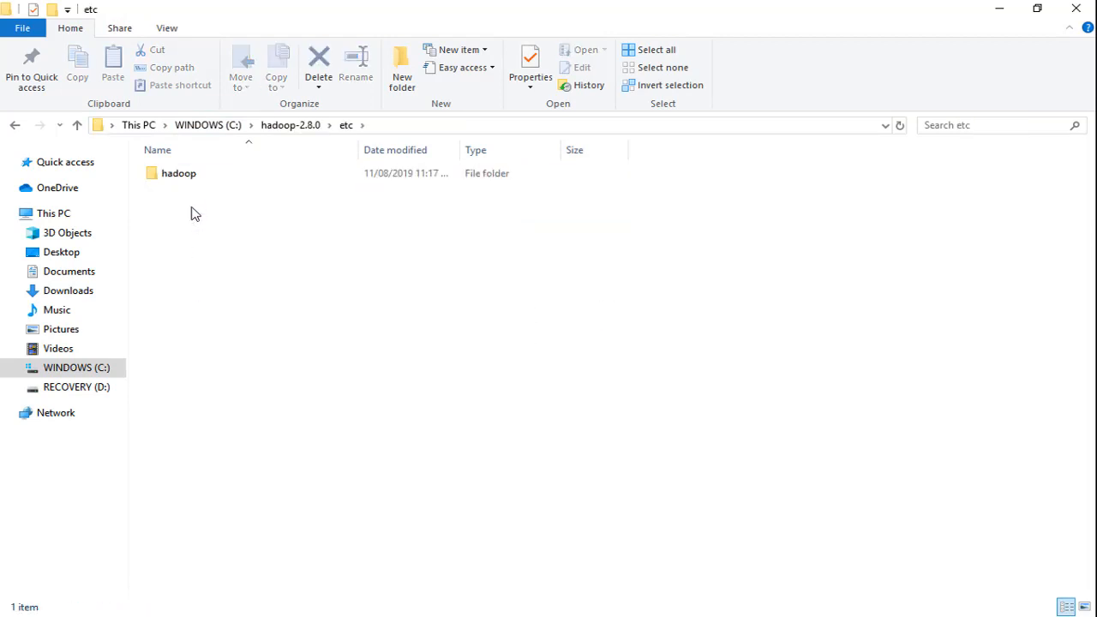
{"action": "double_click", "coordinate": [191, 175]}
{"action": "left_click", "coordinate": [214, 246]}
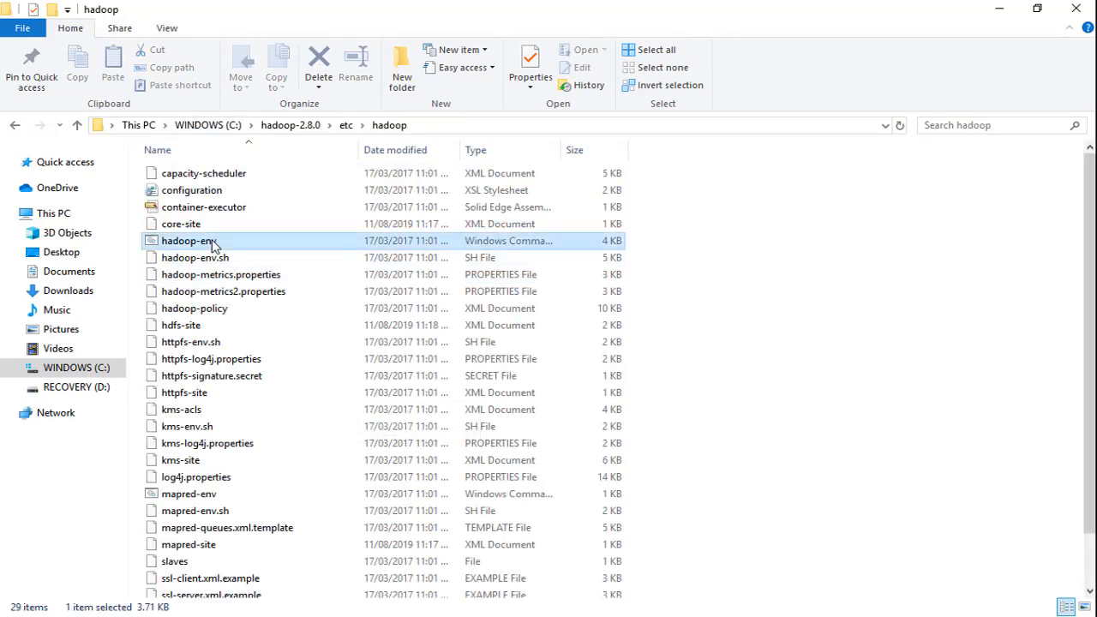
{"action": "right_click", "coordinate": [215, 246]}
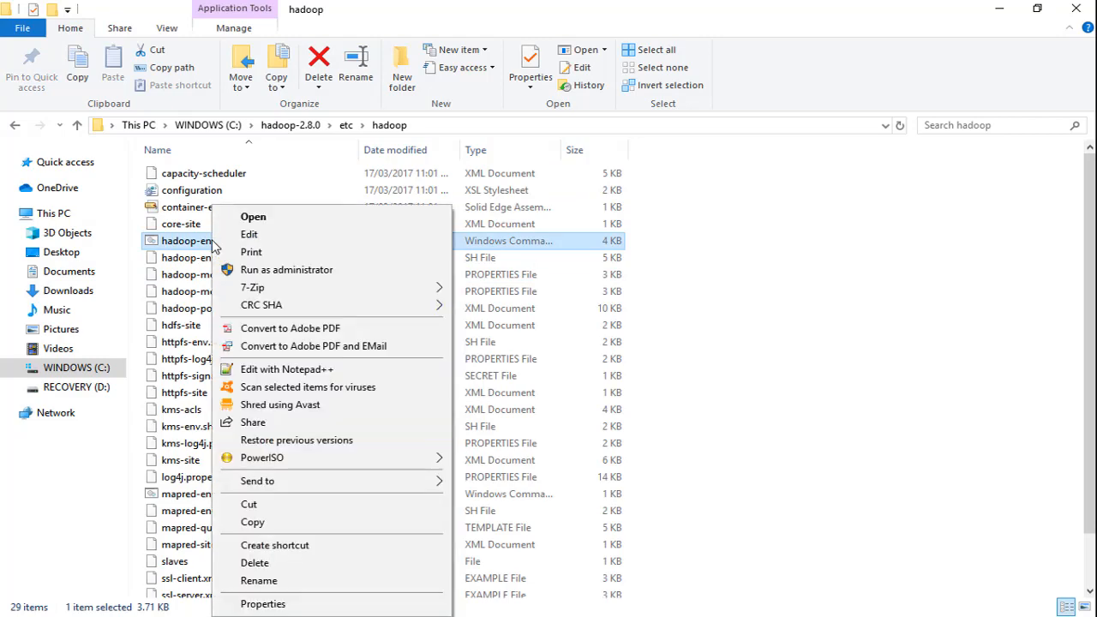
{"action": "left_click", "coordinate": [257, 233]}
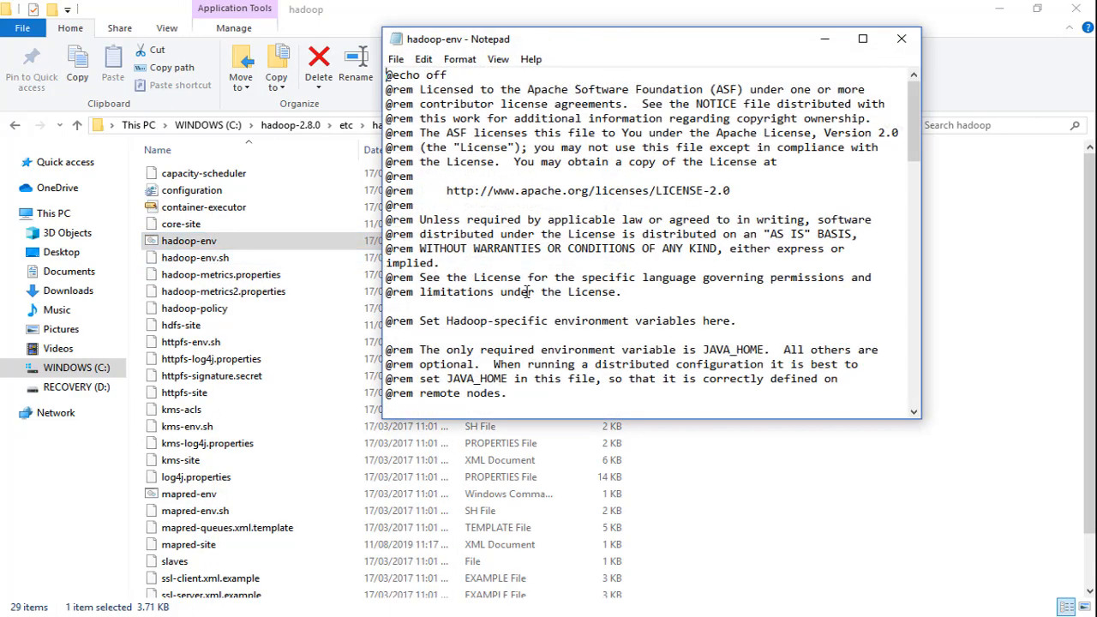
- Add the line set JAVA_HOME=C:\PROGRA~2\Java\JDK18~1.0_2 directly below the existing JAVA_HOME line in hadoop-env
{"action": "scroll", "coordinate": [527, 298], "scroll_direction": "down", "scroll_amount": 4}
{"action": "scroll", "coordinate": [527, 297], "scroll_direction": "down", "scroll_amount": 2}
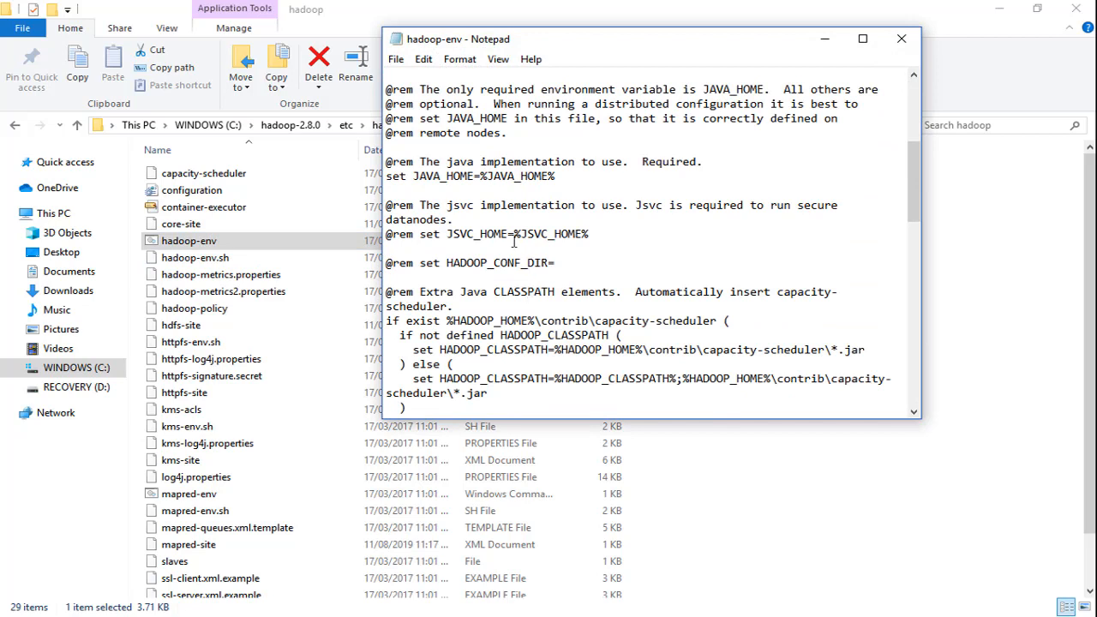
{"action": "left_click", "coordinate": [516, 186]}
{"action": "type", "text": "set JAVA_HOME="}
{"action": "key", "text": "ctrl+v"}
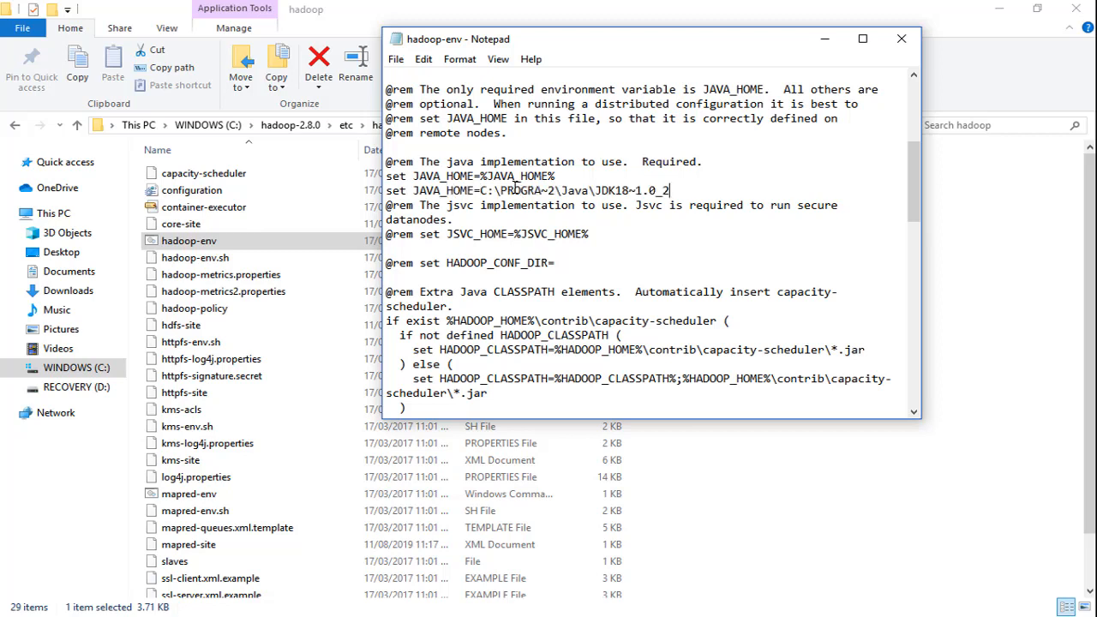
{"action": "left_click", "coordinate": [388, 176]}
{"action": "type", "text": "@re"}
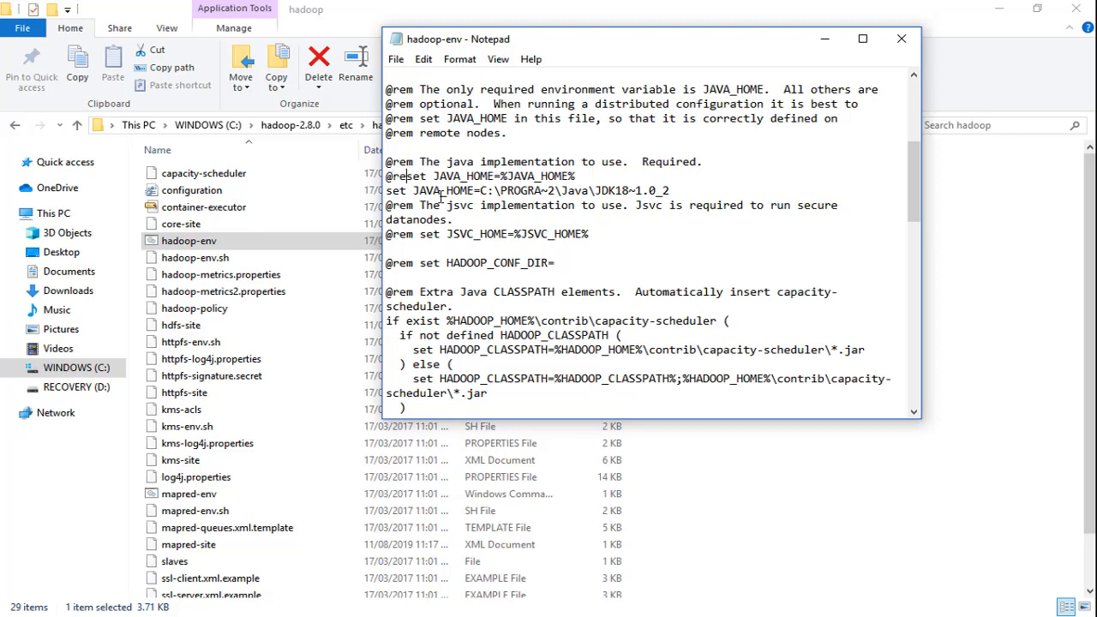
{"action": "type", "text": "m"}
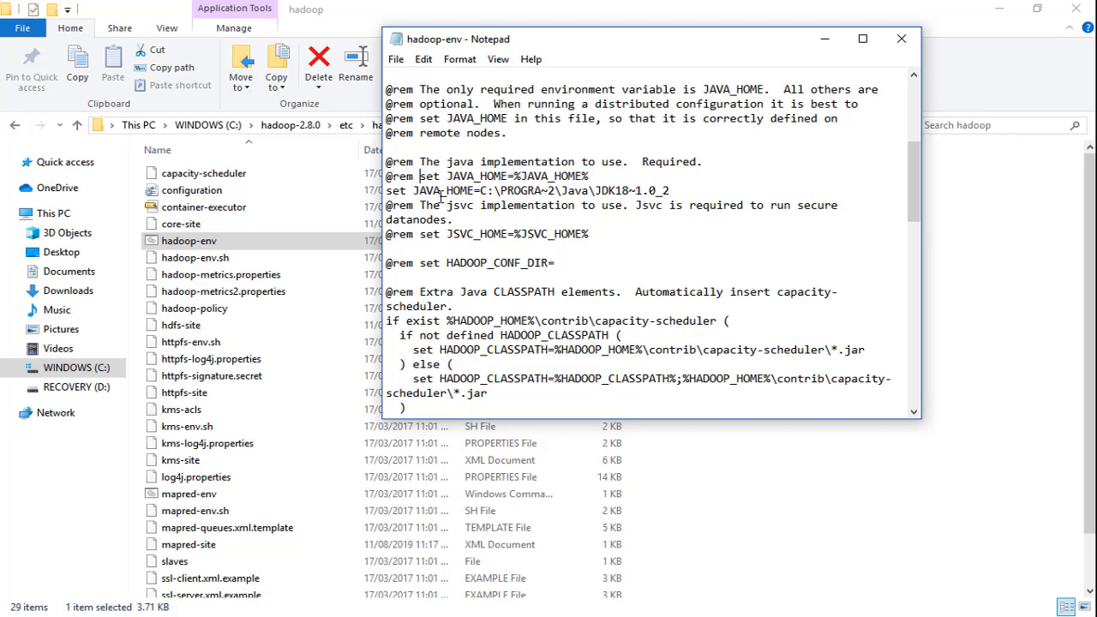
{"action": "key", "text": "ctrl+s"}
{"action": "left_click", "coordinate": [901, 38]}
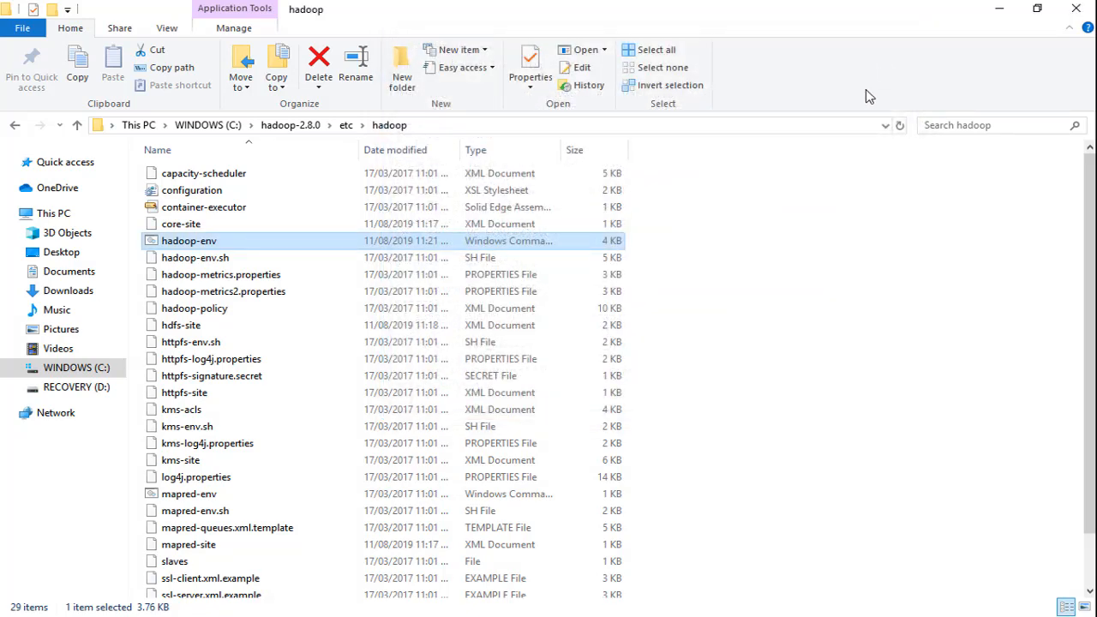
- Go to C:\hadoop-2.8.0\bin in File Explorer and copy the folder's path
{"action": "left_click", "coordinate": [292, 124]}
{"action": "left_click", "coordinate": [218, 176]}
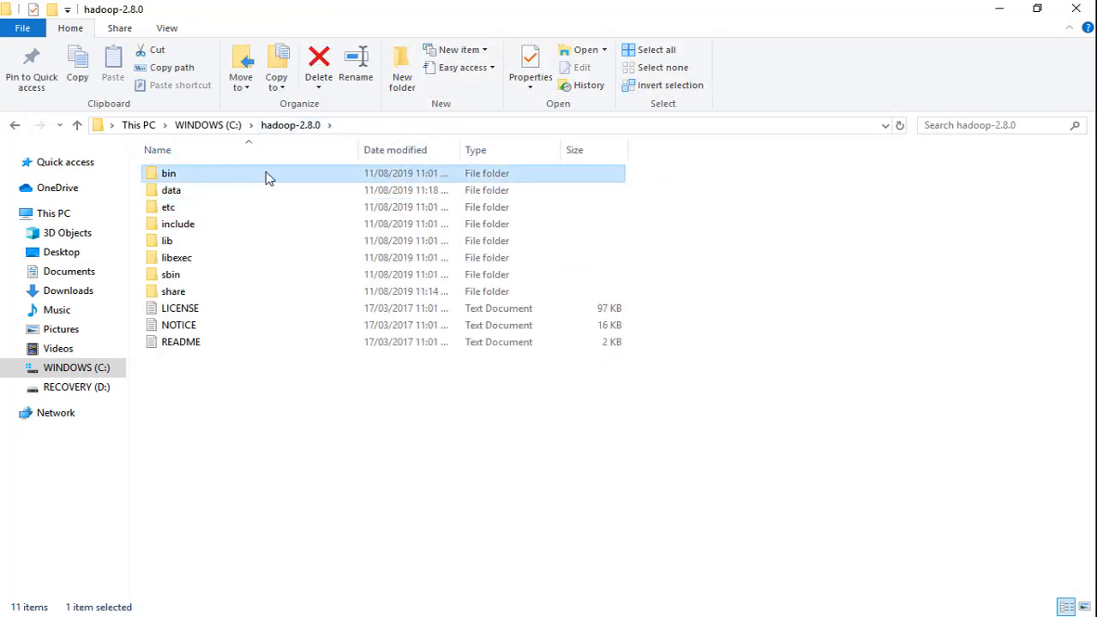
{"action": "double_click", "coordinate": [266, 176]}
{"action": "left_click", "coordinate": [418, 126]}
{"action": "key", "text": "ctrl+c"}
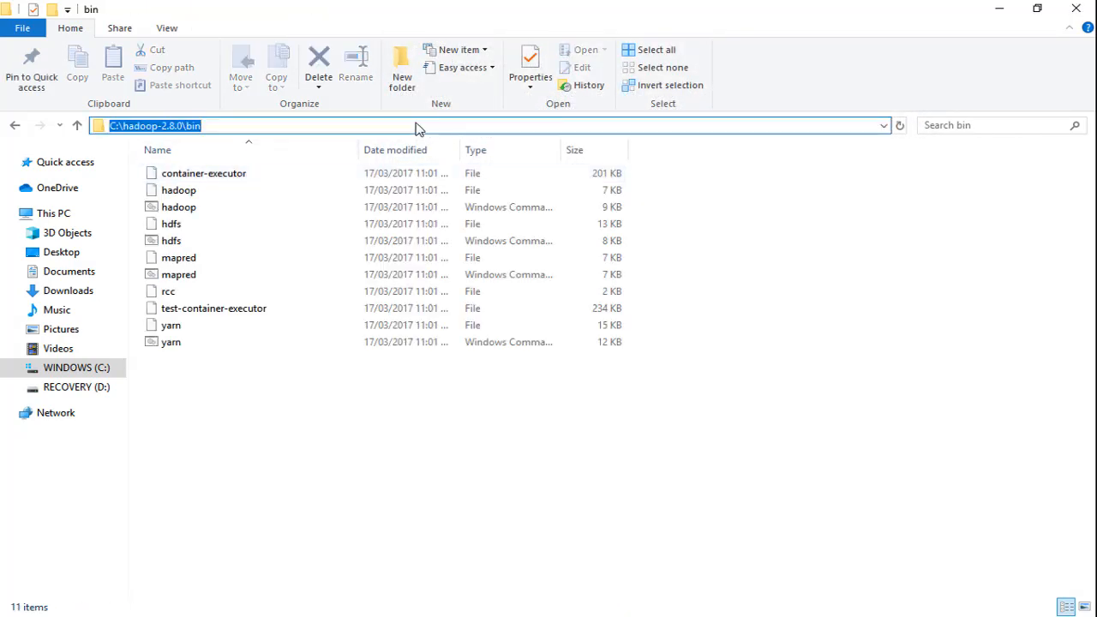
{"action": "left_click", "coordinate": [490, 423]}
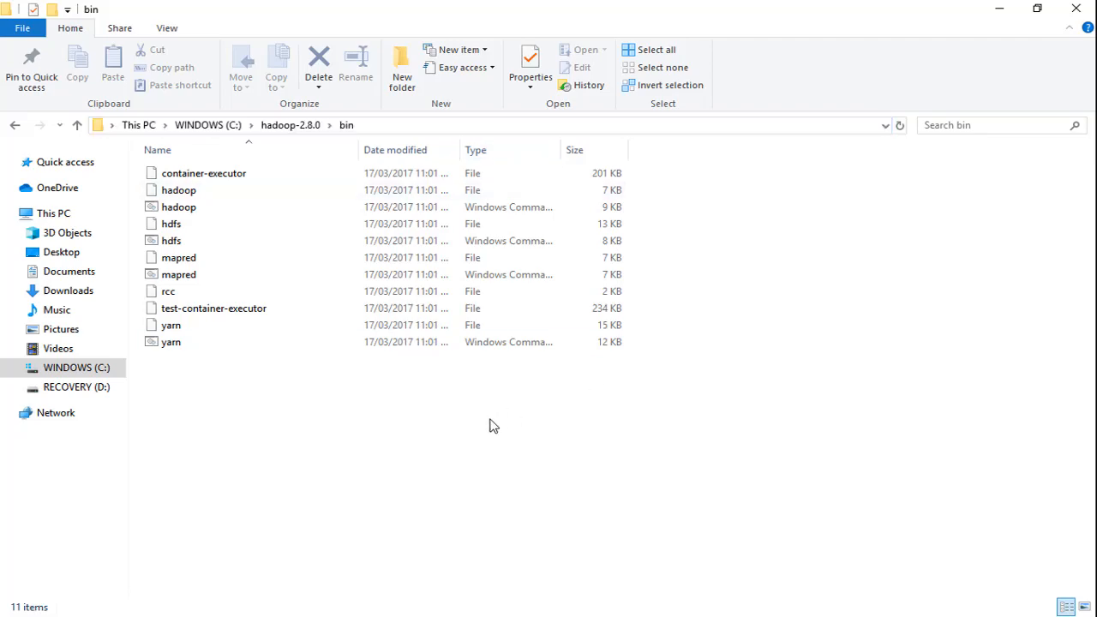
- Open a new Command Prompt, change to C:\hadoop-2.8.0\bin and format the namenode with hdfs namenode -format
{"action": "key", "text": "super"}
{"action": "type", "text": "cmd"}
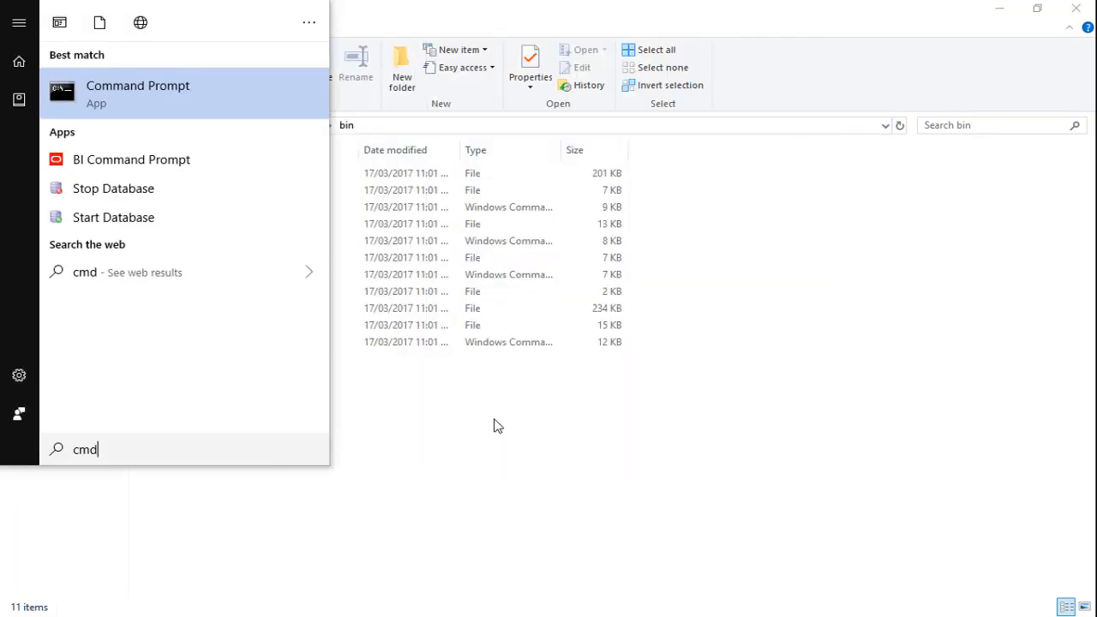
{"action": "key", "text": "Return"}
{"action": "type", "text": "cd"}
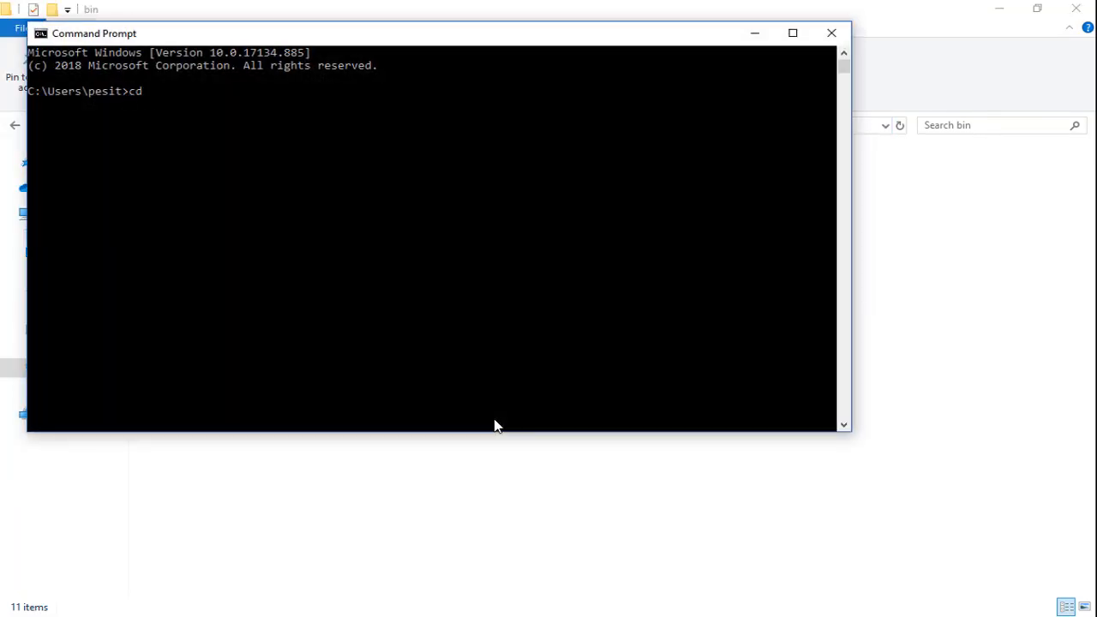
{"action": "key", "text": "ctrl+v"}
{"action": "key", "text": "Return"}
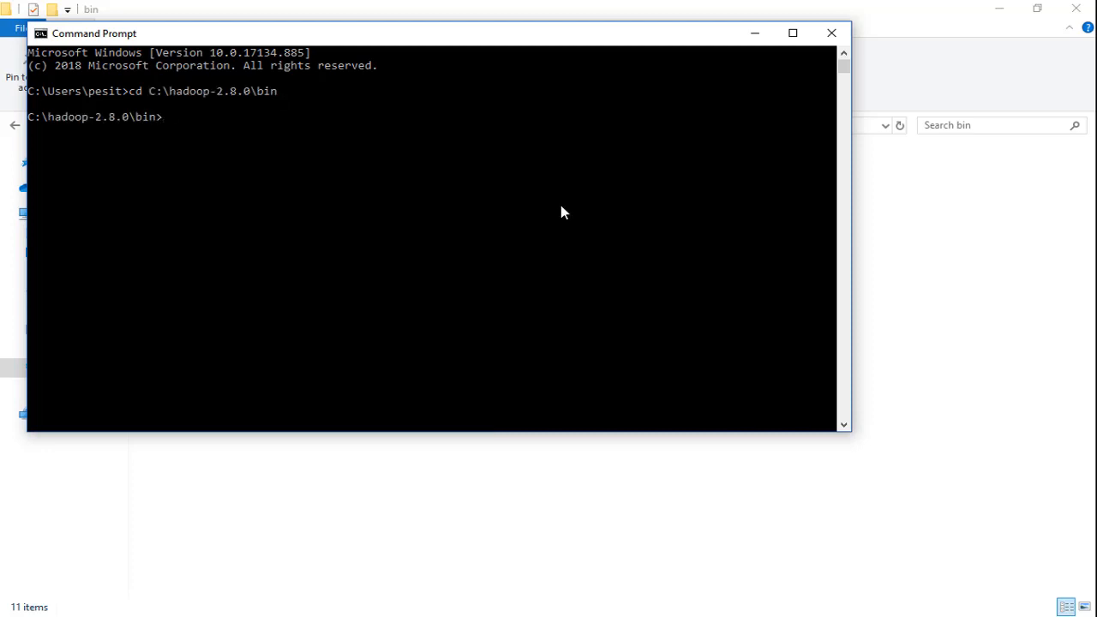
{"action": "type", "text": "hdfs namenode -format"}
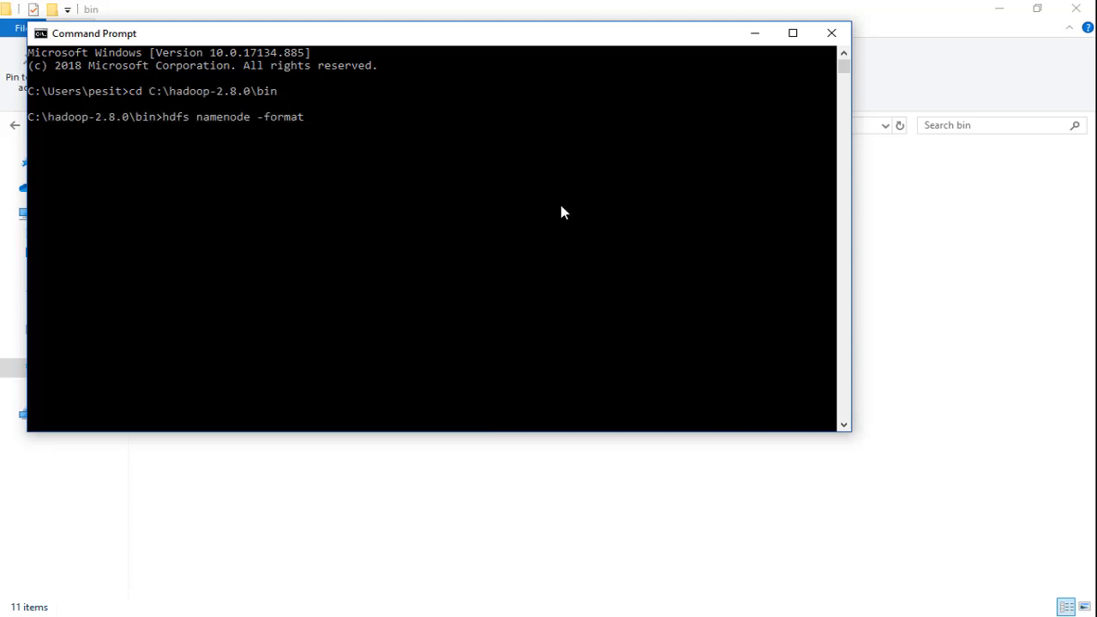
{"action": "key", "text": "Return"}
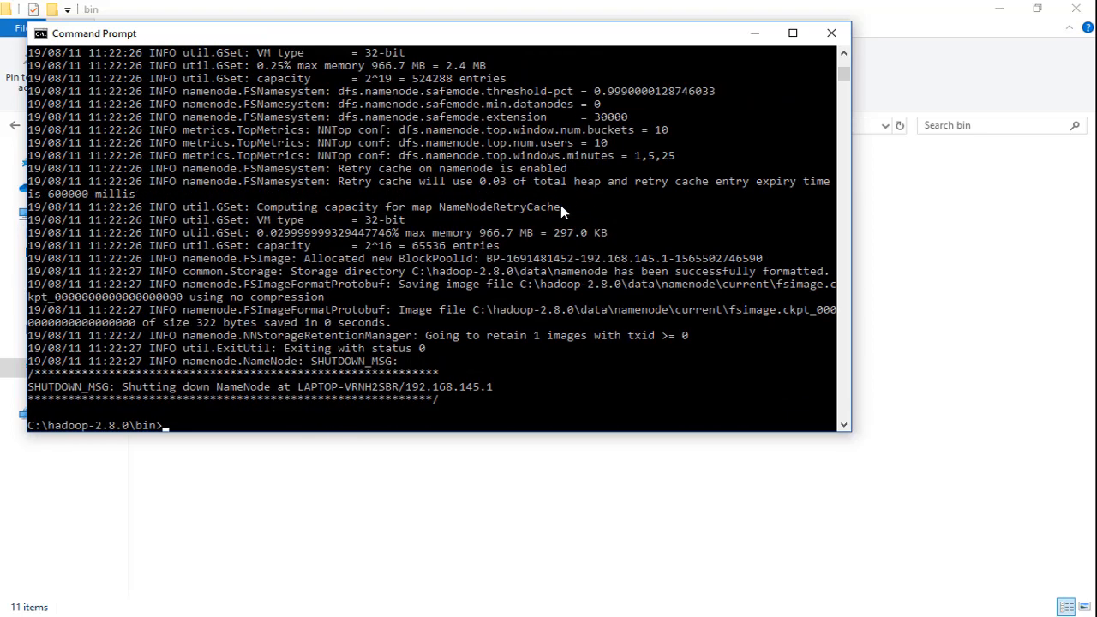
- Switch back to File Explorer, go to C:\hadoop-2.8.0\sbin and copy the folder's path
{"action": "left_click", "coordinate": [545, 479]}
{"action": "left_click", "coordinate": [281, 130]}
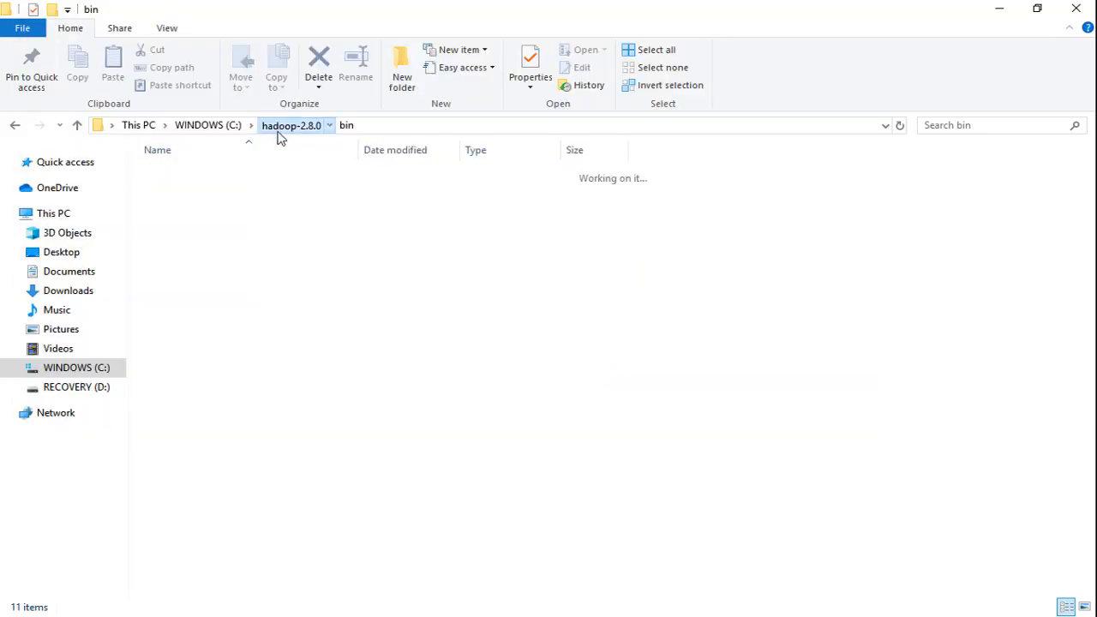
{"action": "double_click", "coordinate": [226, 294]}
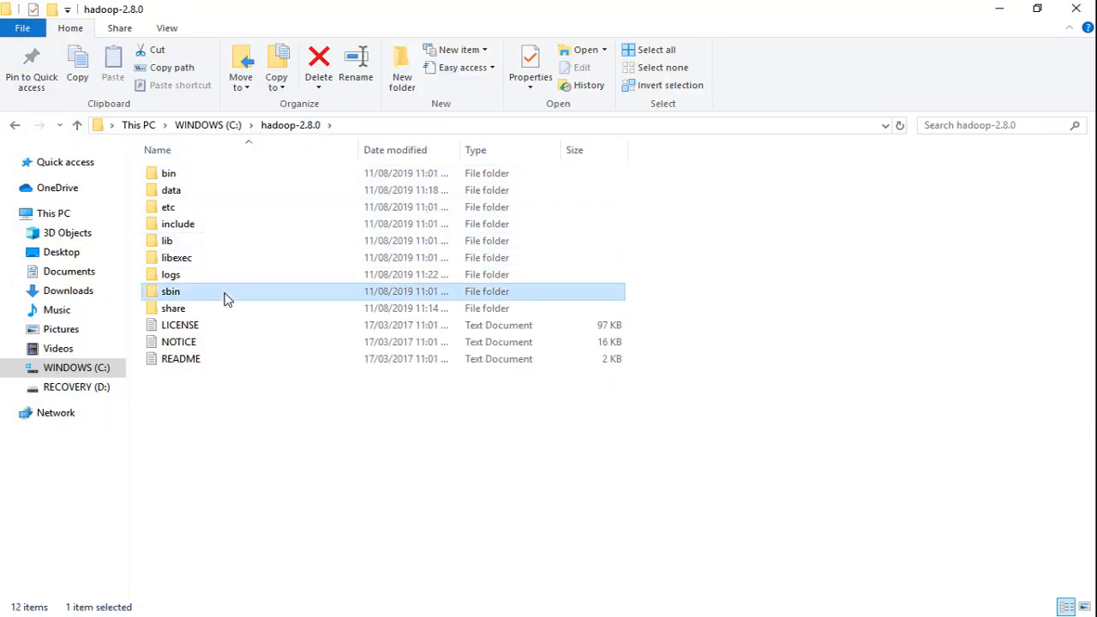
{"action": "left_click", "coordinate": [400, 131]}
{"action": "key", "text": "ctrl+c"}
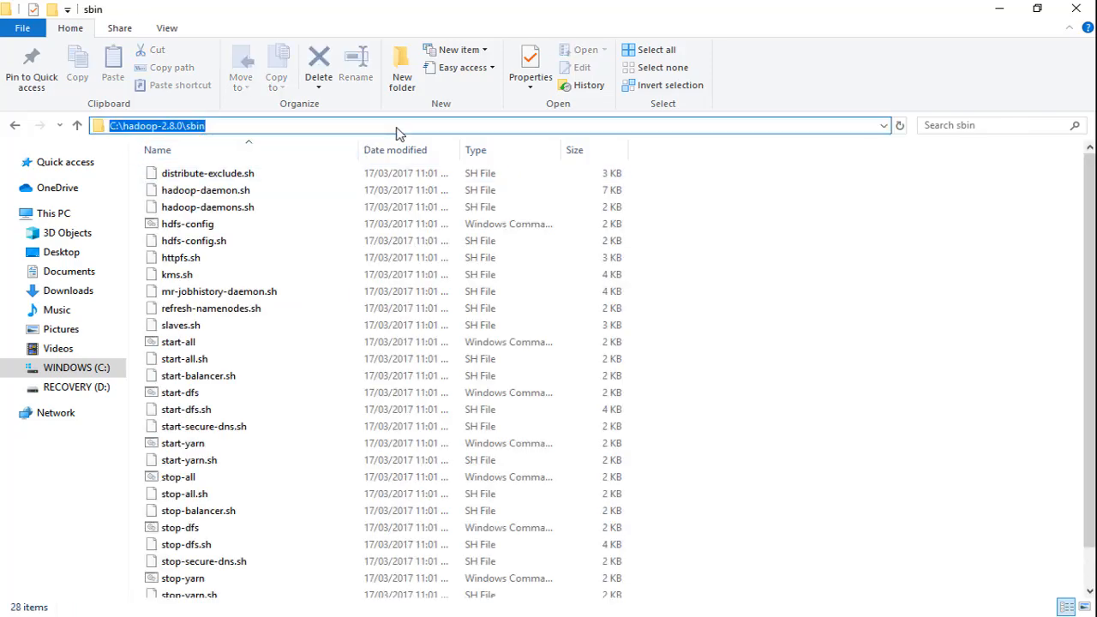
- Open another Command Prompt, change to C:\hadoop-2.8.0\sbin and start the Hadoop daemons with start-all.cmd
{"action": "key", "text": "super"}
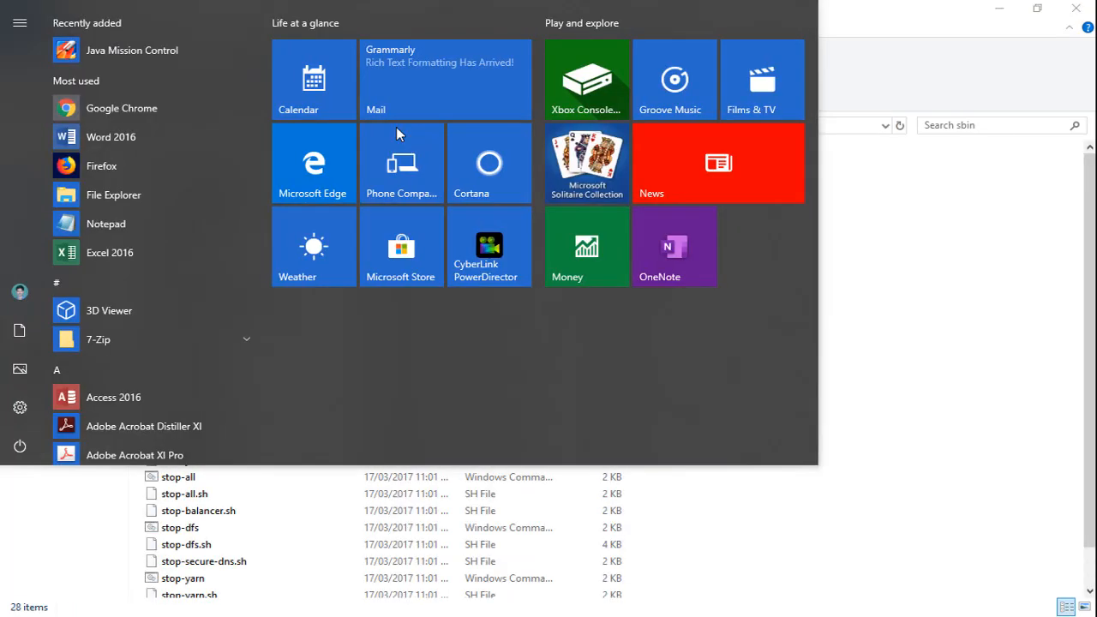
{"action": "type", "text": "cmd"}
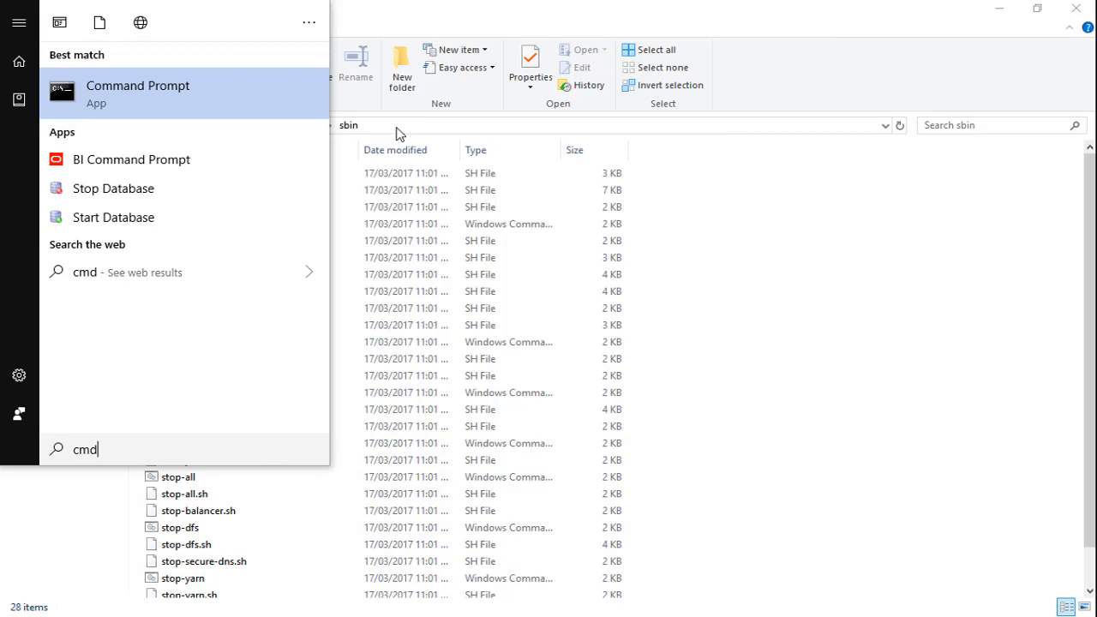
{"action": "key", "text": "Return"}
{"action": "type", "text": "cd"}
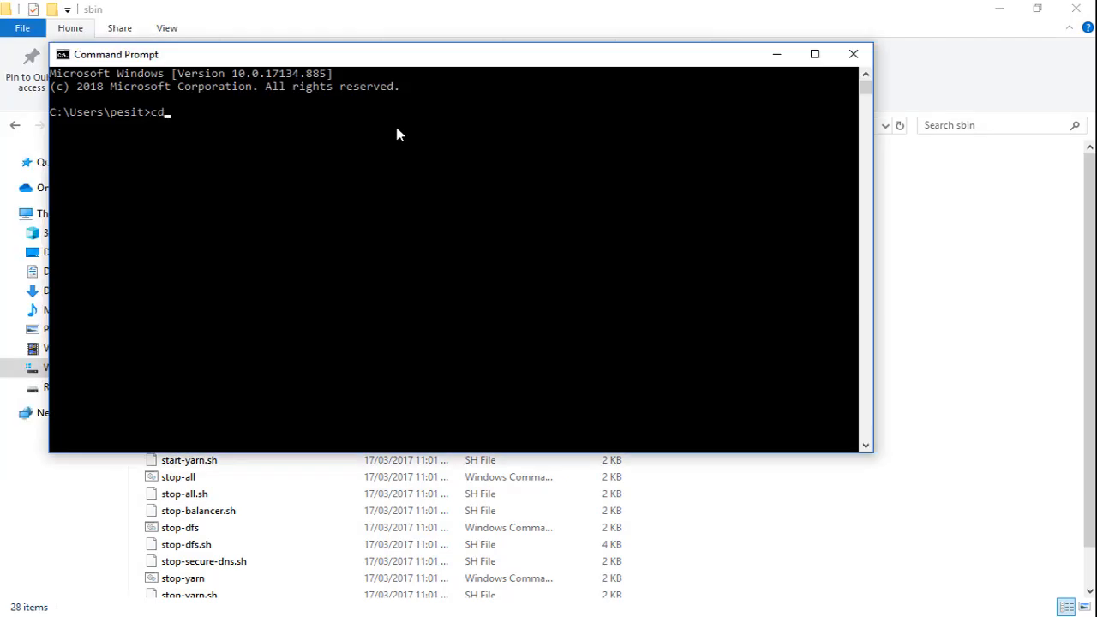
{"action": "key", "text": "ctrl+v"}
{"action": "key", "text": "Return"}
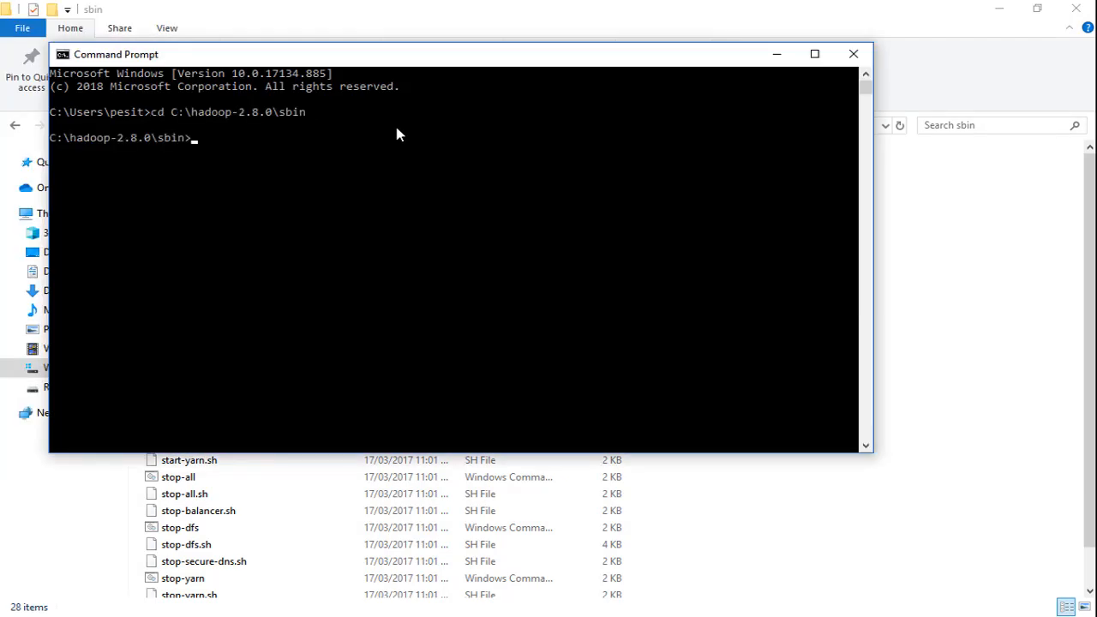
{"action": "type", "text": "start-all.cmd"}
{"action": "key", "text": "Return"}
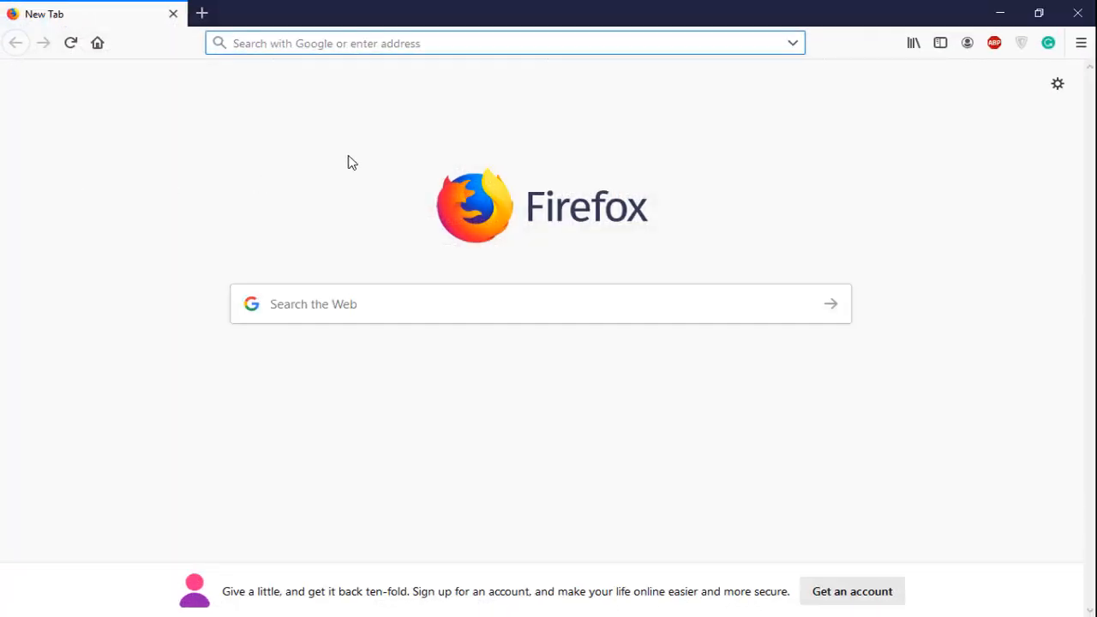
- Load localhost:8088 in Firefox to check the running Hadoop cluster
{"action": "type", "text": "http://localhost:8088"}
{"action": "key", "text": "Return"}
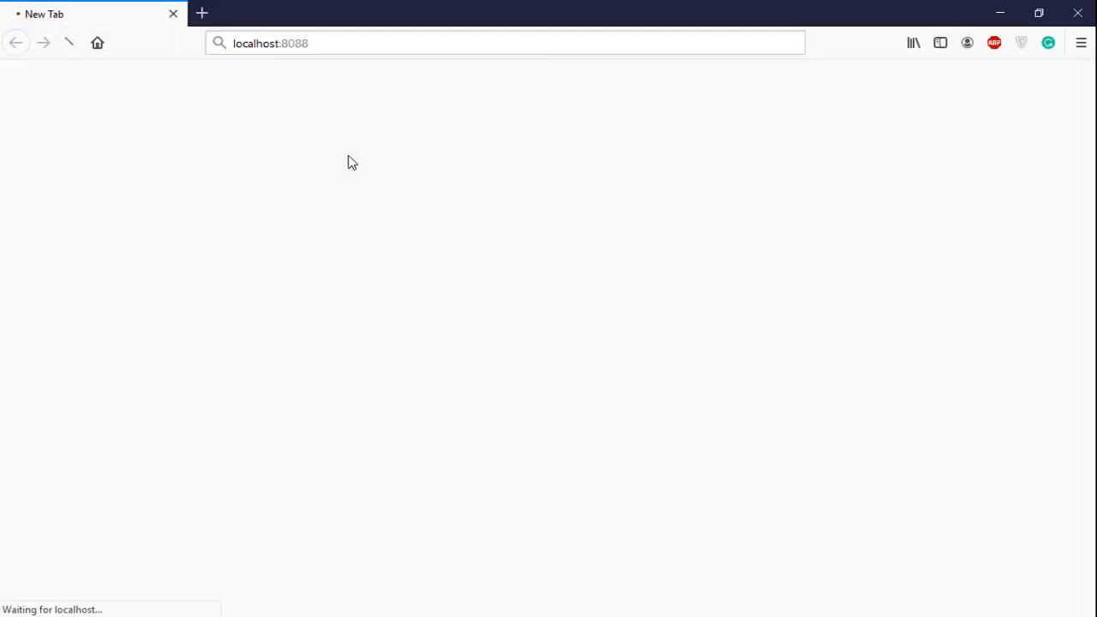